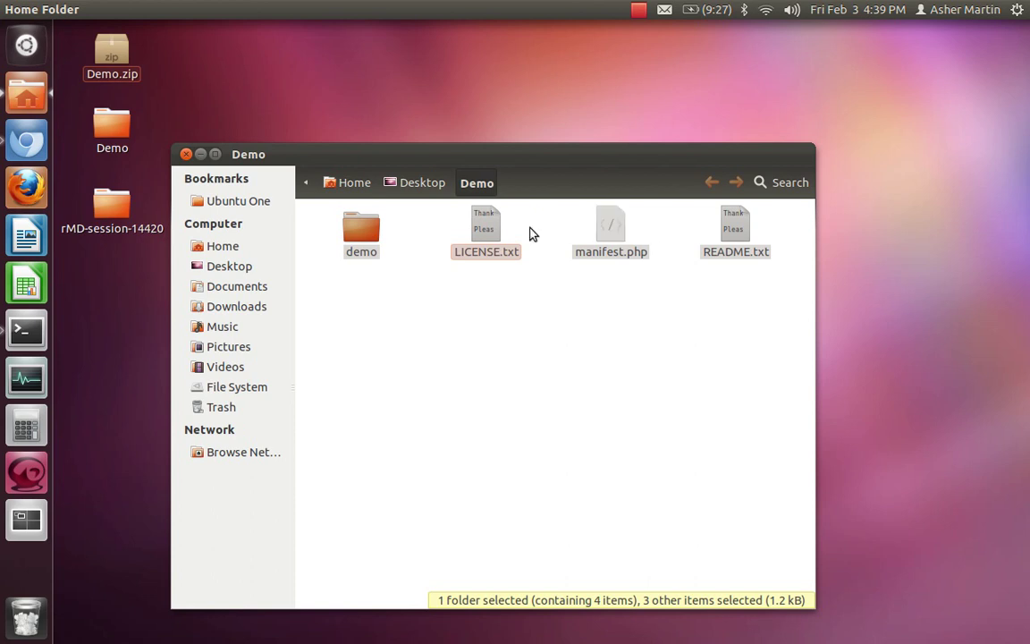
Step: Log in to SugarCRM from its browser tab
click(26, 140)
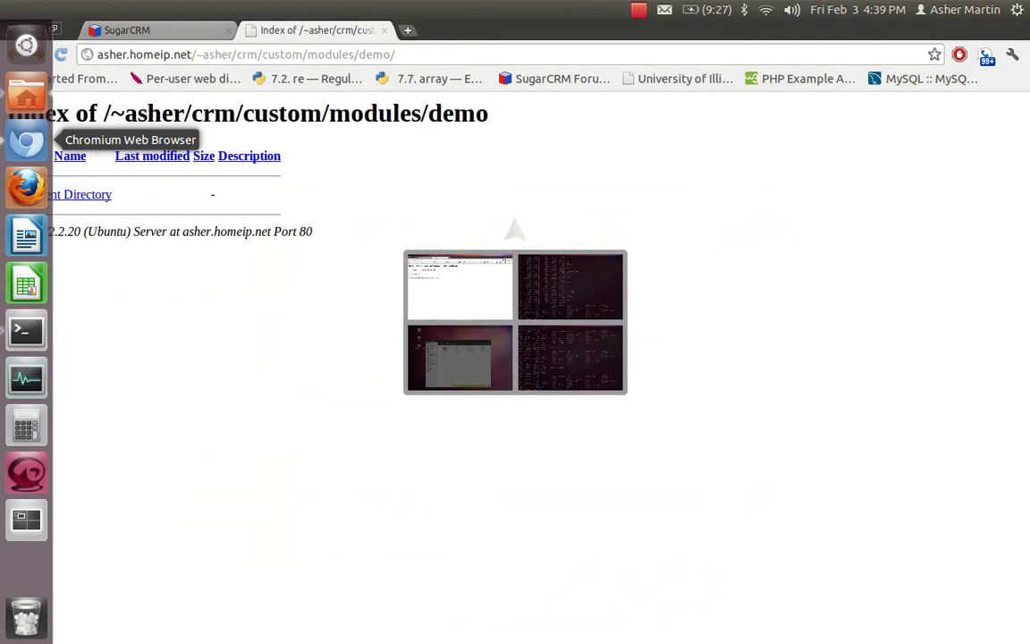
click(176, 36)
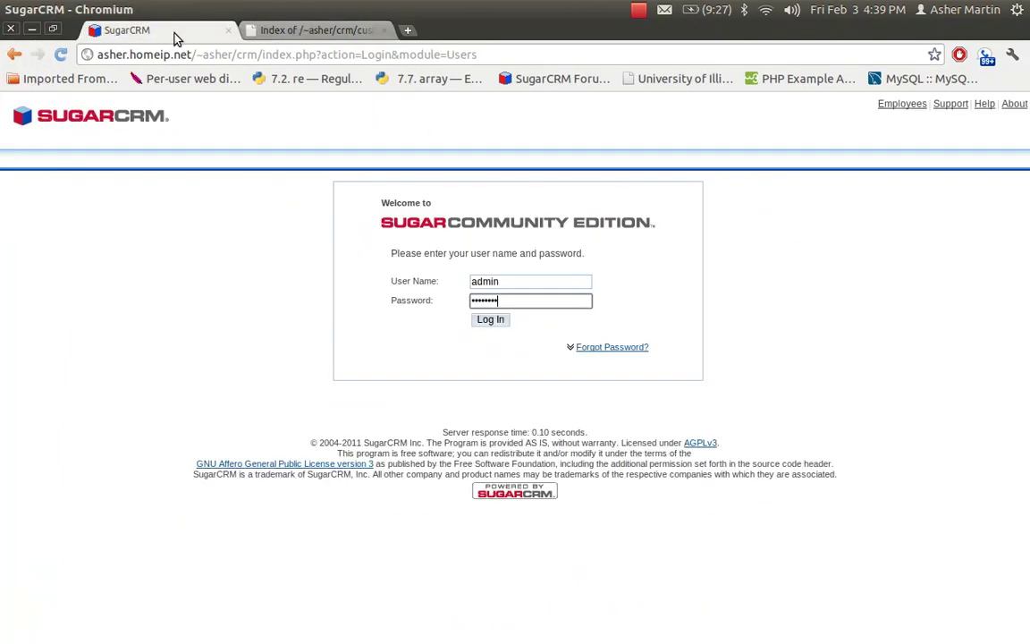
click(494, 324)
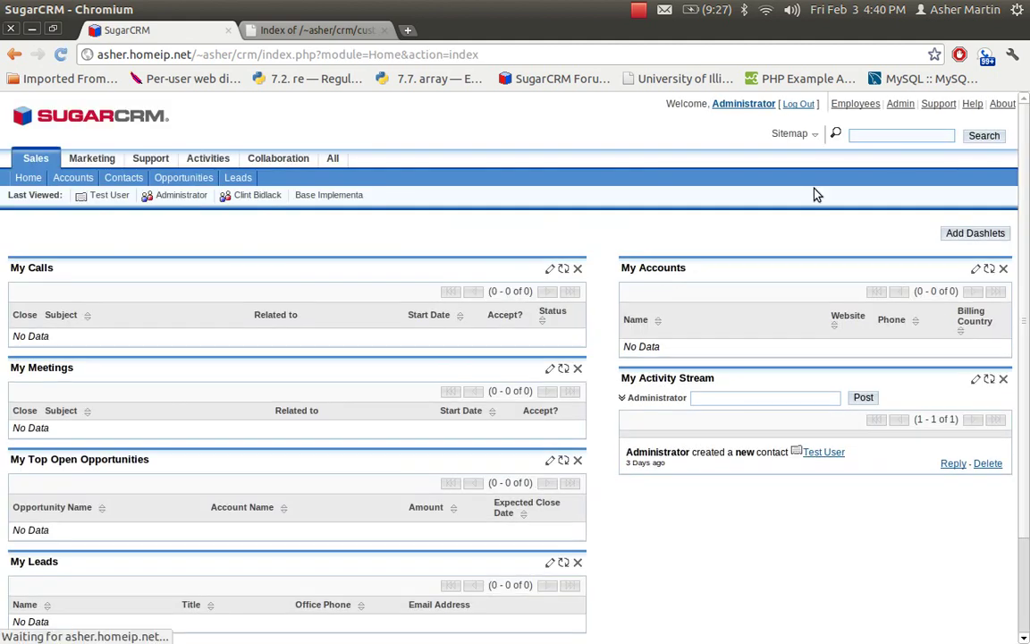
Step: Open Module Loader from Admin's Developer Tools, then return to the Demo folder window
click(900, 103)
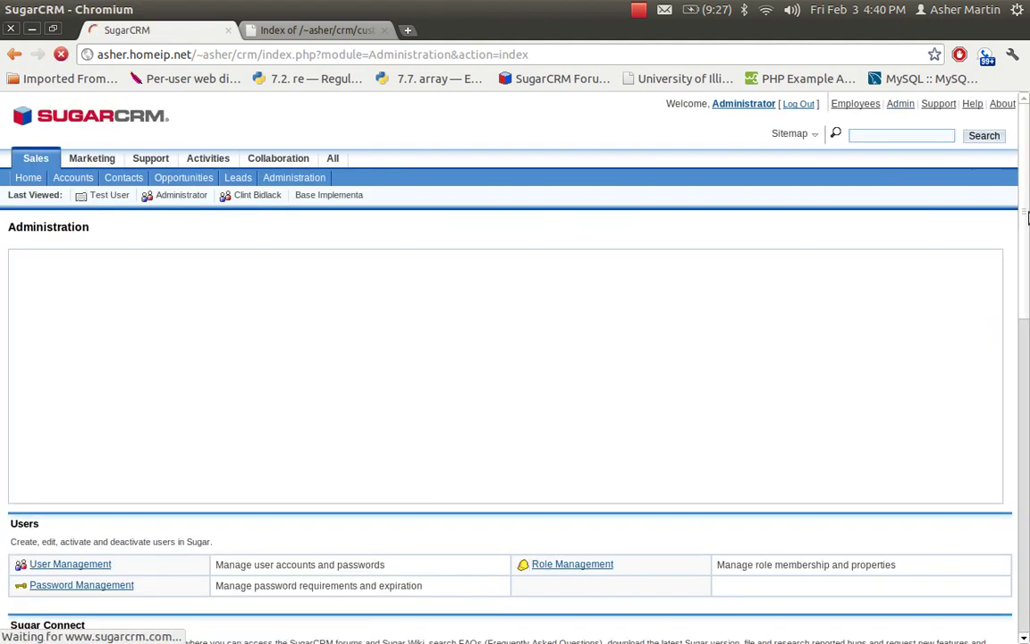
drag(1025, 212, 1025, 492)
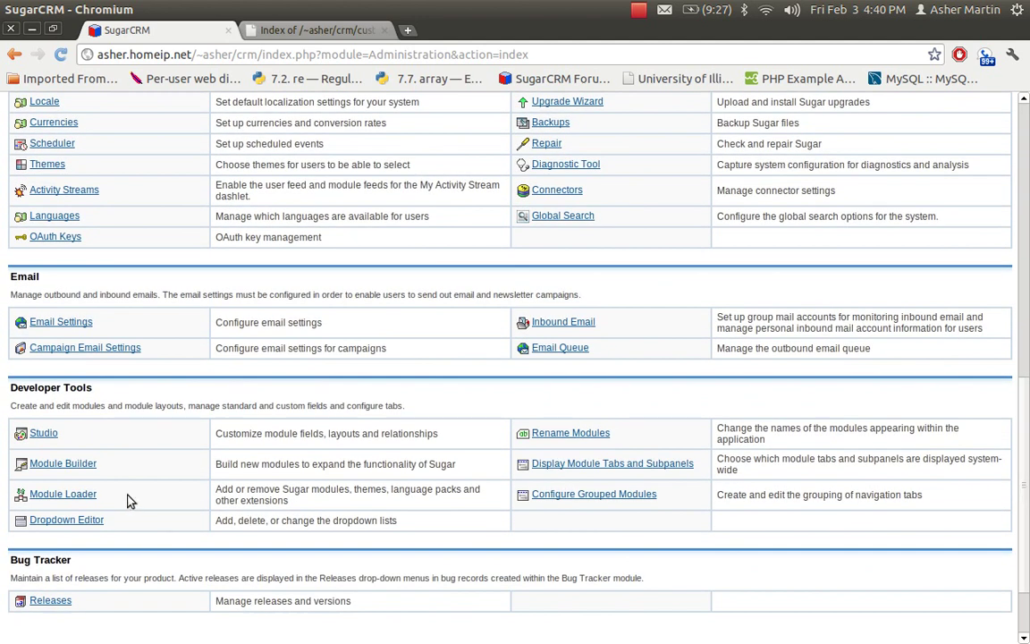
click(89, 495)
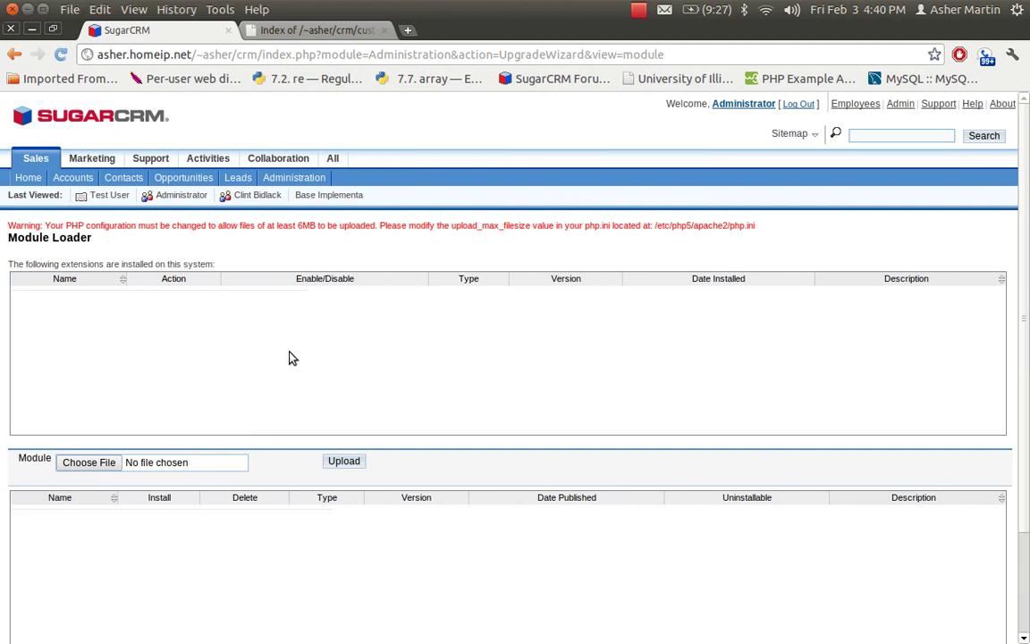
key(alt+Tab)
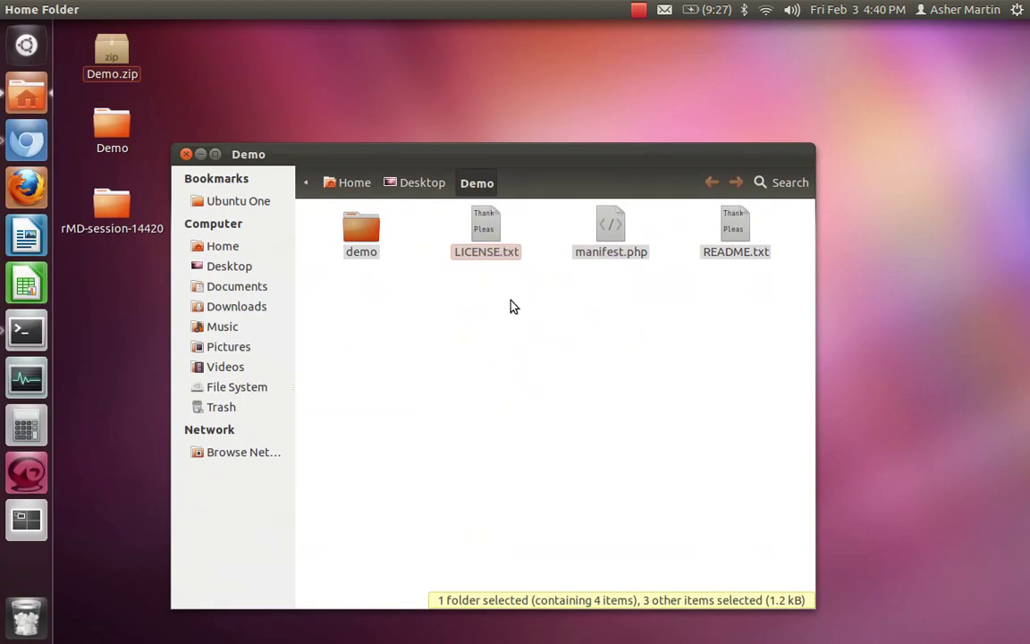
double_click(361, 230)
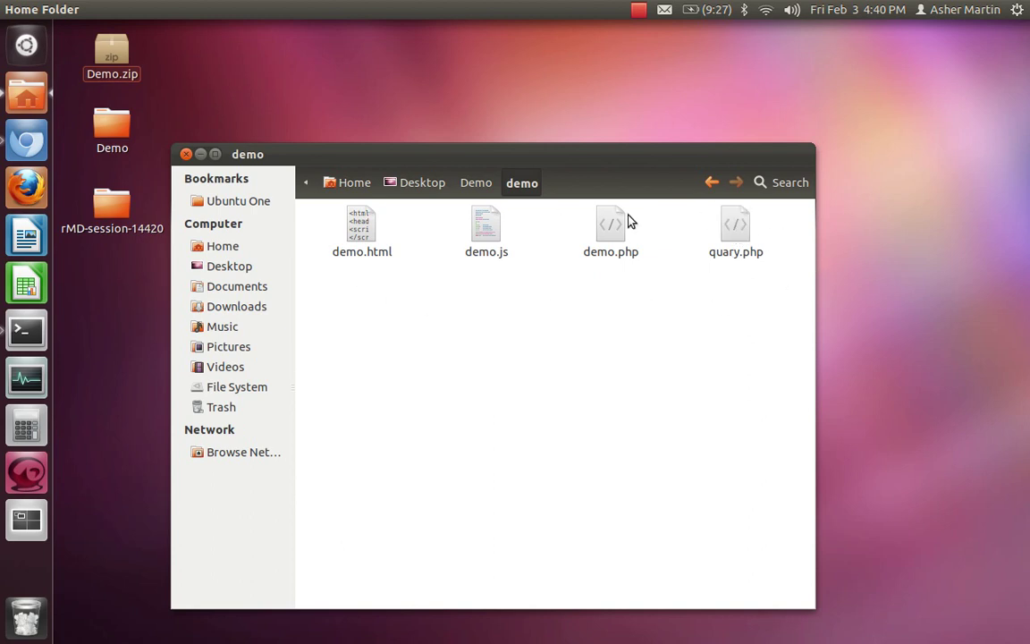
click(467, 184)
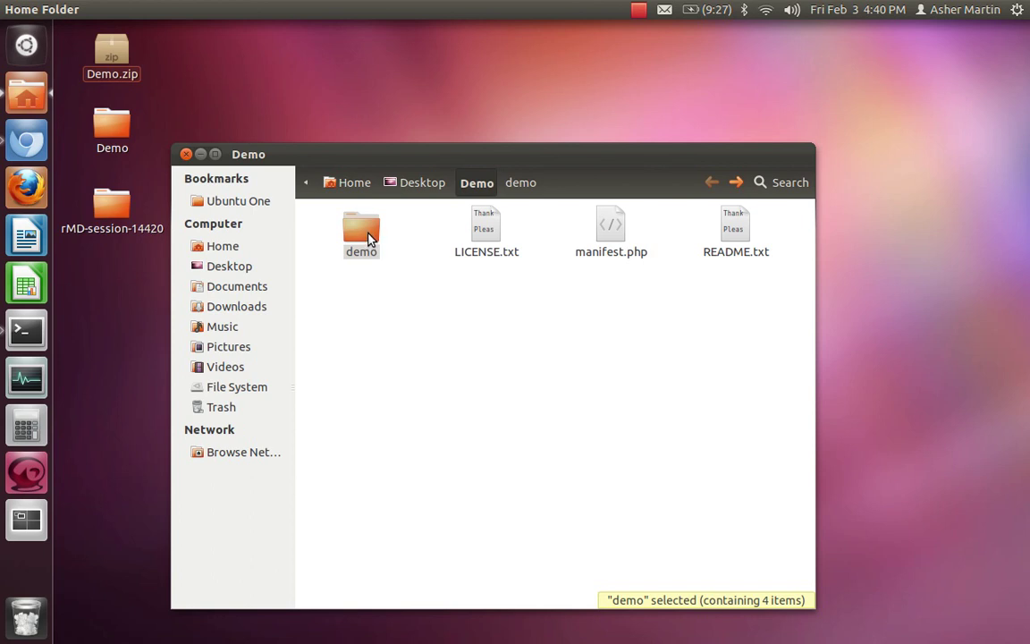
double_click(366, 236)
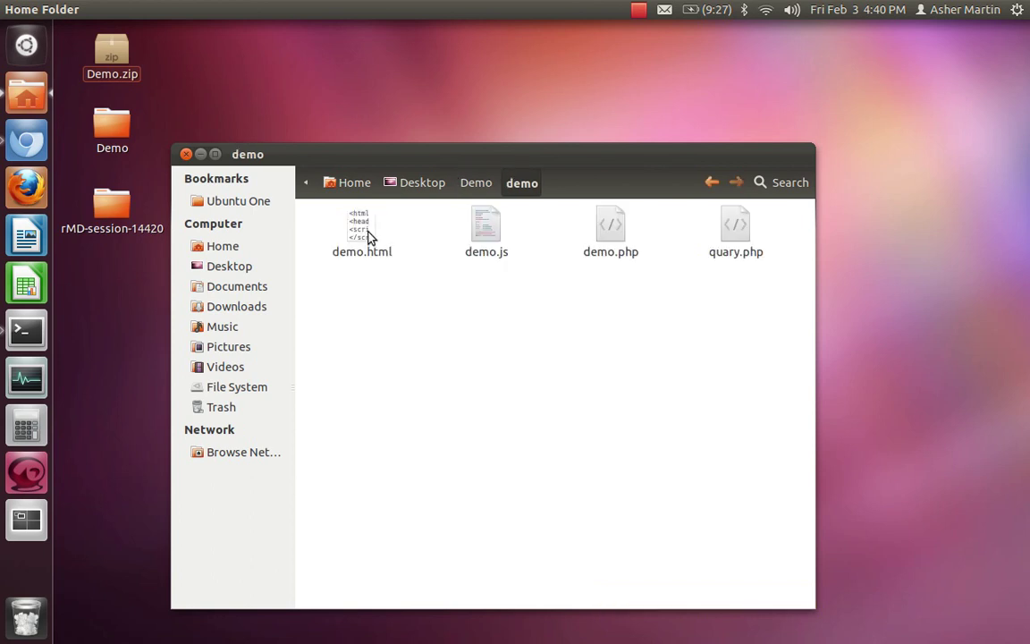
click(471, 186)
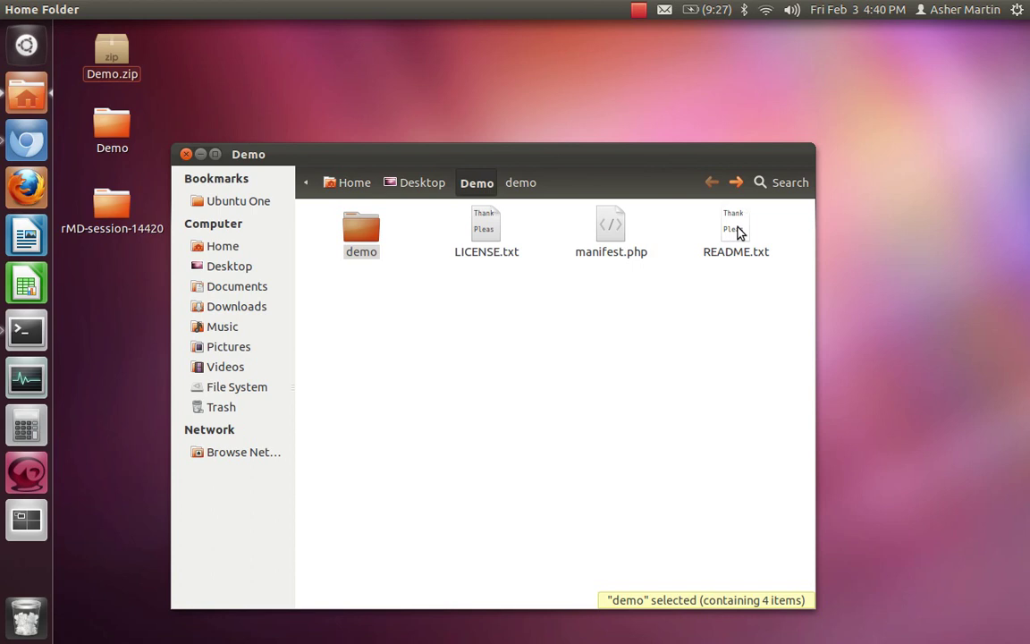
Step: Review manifest.php in gedit: install definitions copying demo.html, demo.js, demo.php, quary.php to custom/modules/demo
double_click(617, 225)
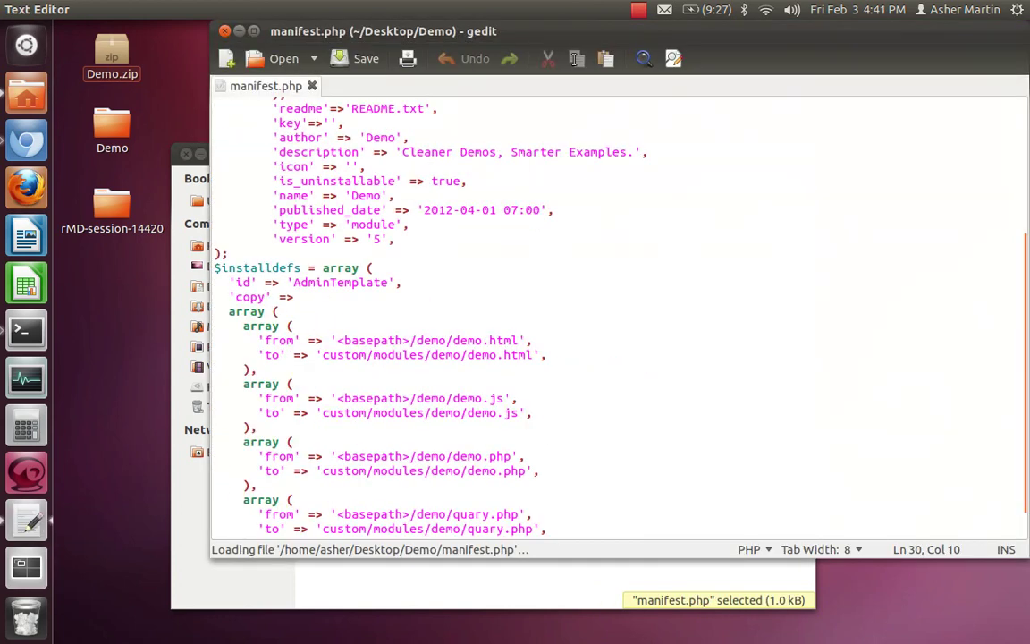
double_click(517, 28)
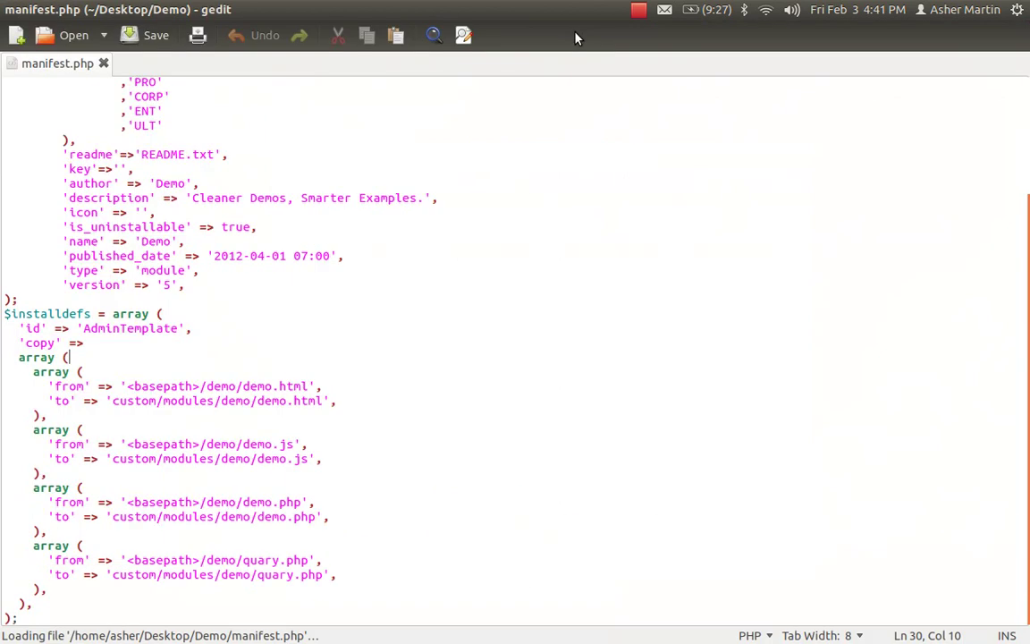
key(Up)
key(Up)
key(Up)
key(Up)
key(Up)
key(Up)
key(Up)
key(Up)
key(Up)
key(Up)
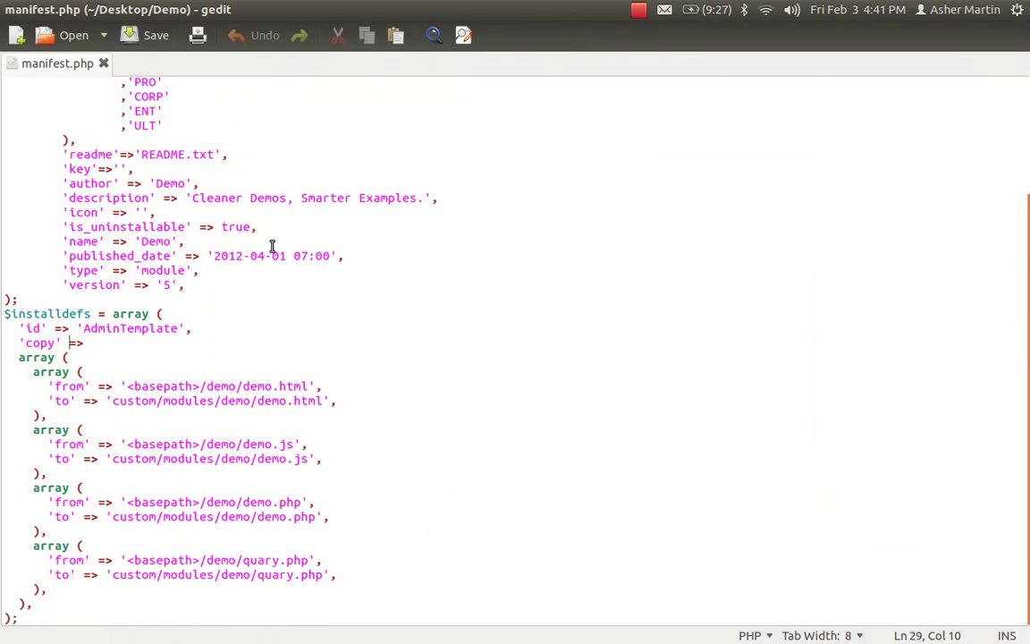
key(Up)
key(Up)
key(Up)
key(Up)
key(Up)
key(Up)
key(Up)
key(Up)
key(Up)
key(Up)
key(Up)
key(Up)
key(Up)
key(Up)
key(Up)
key(Up)
key(Up)
key(Up)
key(Up)
key(Up)
key(Down)
key(Down)
key(Down)
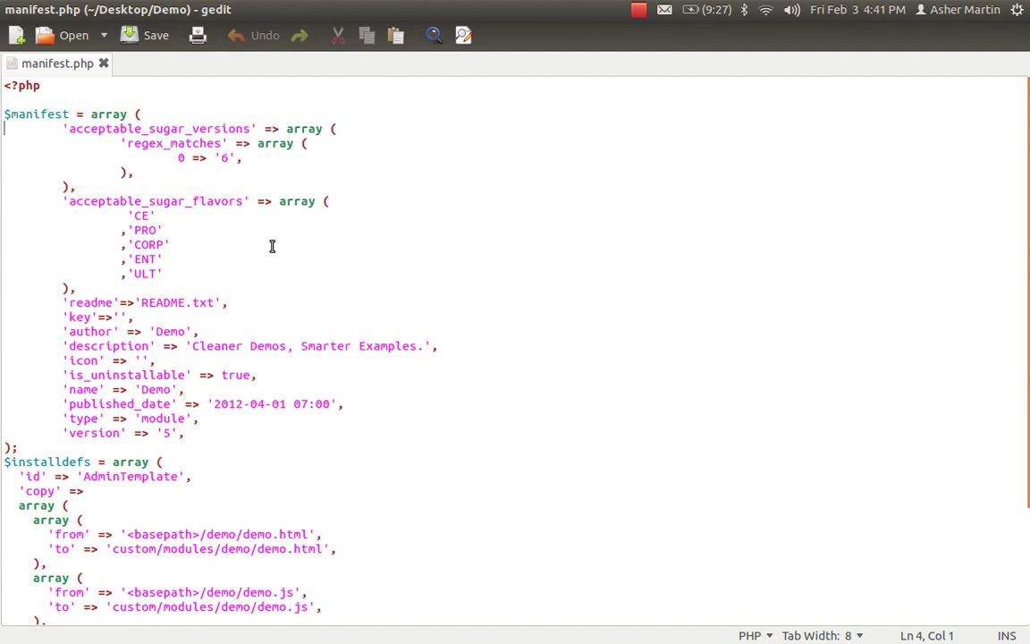
key(Down)
key(Down)
key(Down)
key(Down)
key(Down)
key(Down)
key(Down)
key(Down)
key(Down)
key(Down)
key(Down)
key(Down)
key(Down)
key(Down)
key(Down)
key(Down)
key(Down)
key(Down)
key(Down)
key(Down)
key(Down)
key(Down)
key(Down)
key(Down)
key(Down)
key(Down)
key(Down)
key(Down)
key(Down)
key(Down)
key(Down)
key(Down)
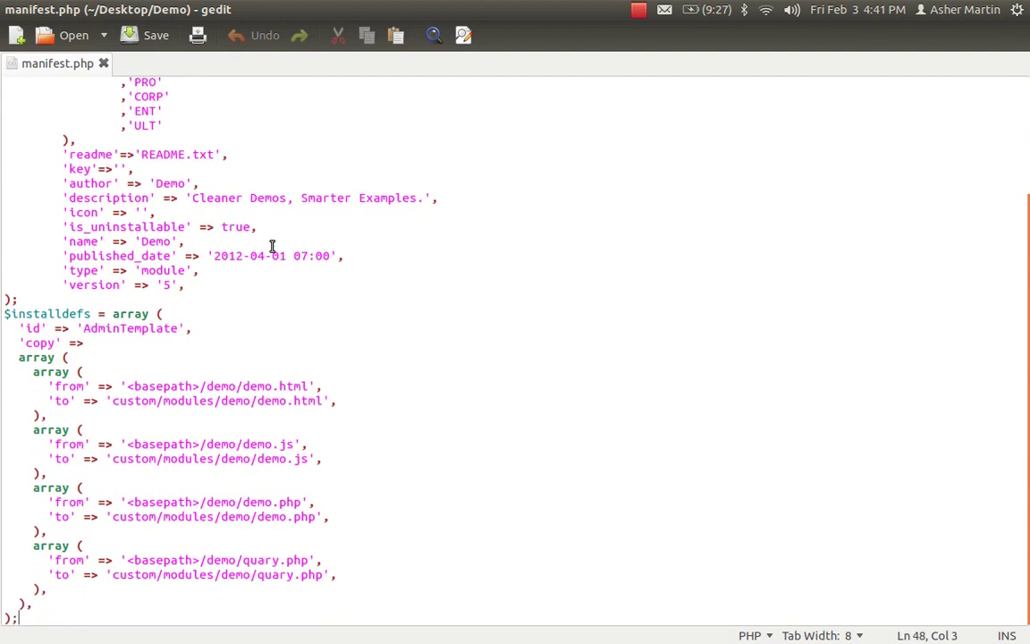
key(Up)
key(Up)
key(Up)
key(Up)
key(Up)
key(Up)
key(Up)
key(Up)
key(Up)
key(Up)
key(Up)
key(Up)
key(Up)
key(Up)
key(Up)
key(Up)
key(Right)
key(Right)
key(Right)
key(Right)
key(Right)
key(Right)
key(Right)
key(Right)
key(Right)
key(Right)
key(Right)
key(Right)
key(Right)
key(Right)
key(Right)
key(Right)
key(Down)
key(Down)
click(637, 12)
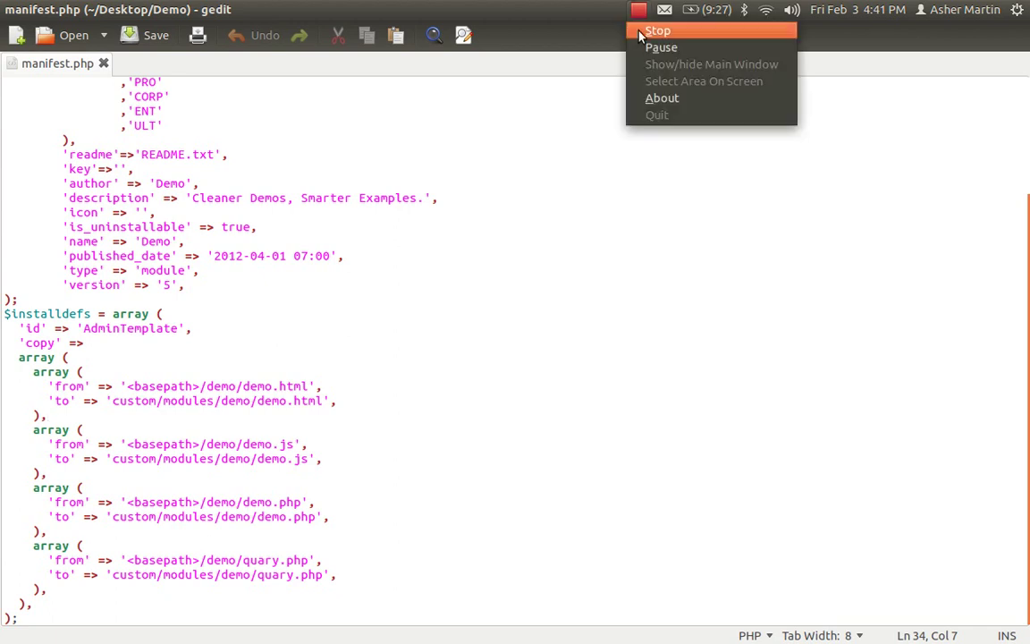
click(661, 47)
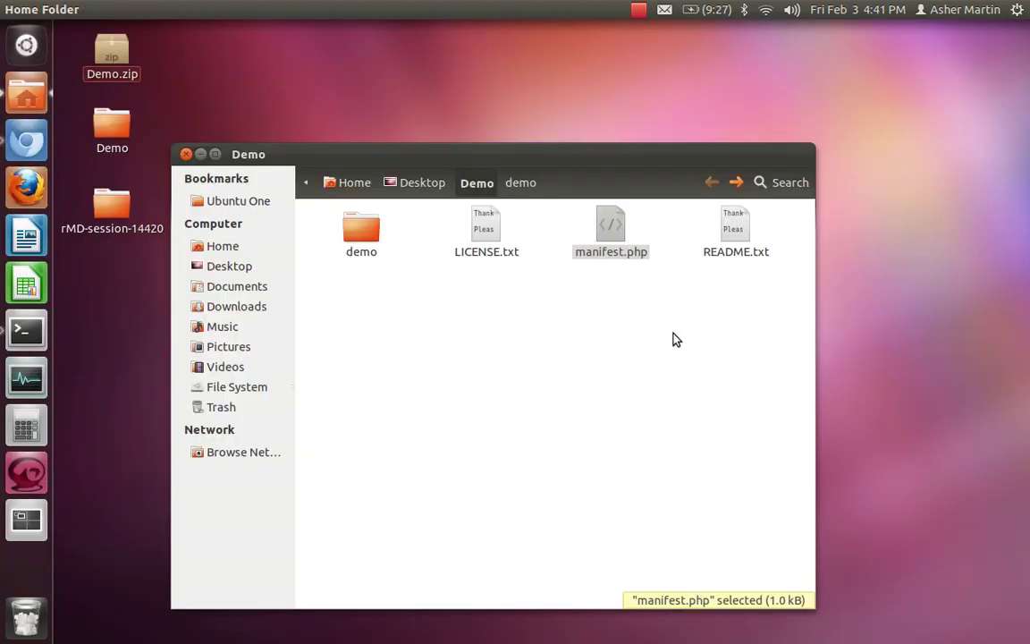
Step: Zip demo, LICENSE.txt, manifest.php and README.txt into Desktop/Demo.zip, overwriting the existing archive
drag(767, 314, 351, 222)
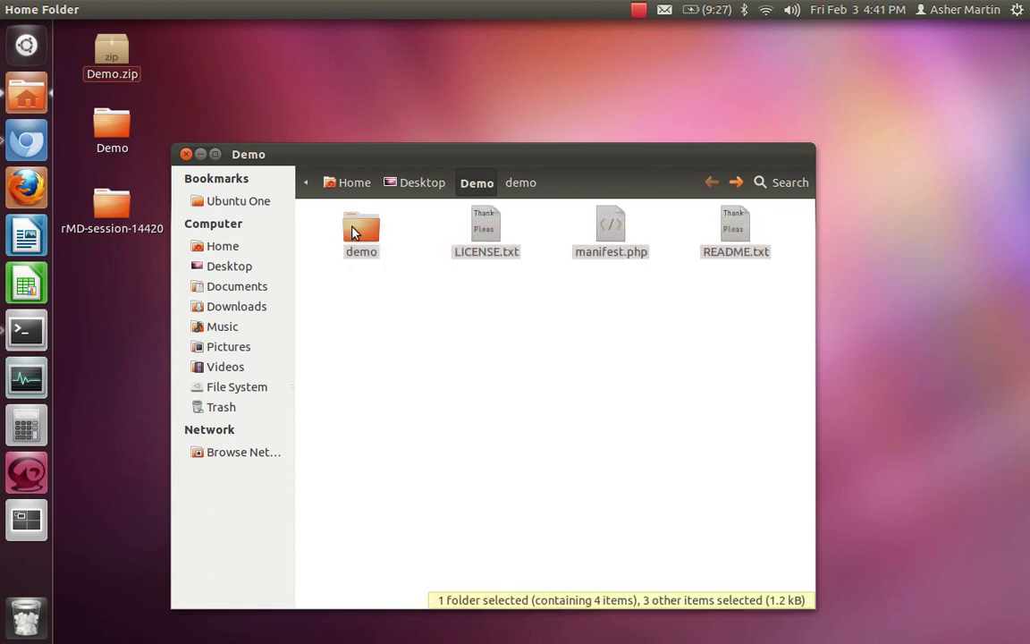
right_click(353, 227)
click(426, 417)
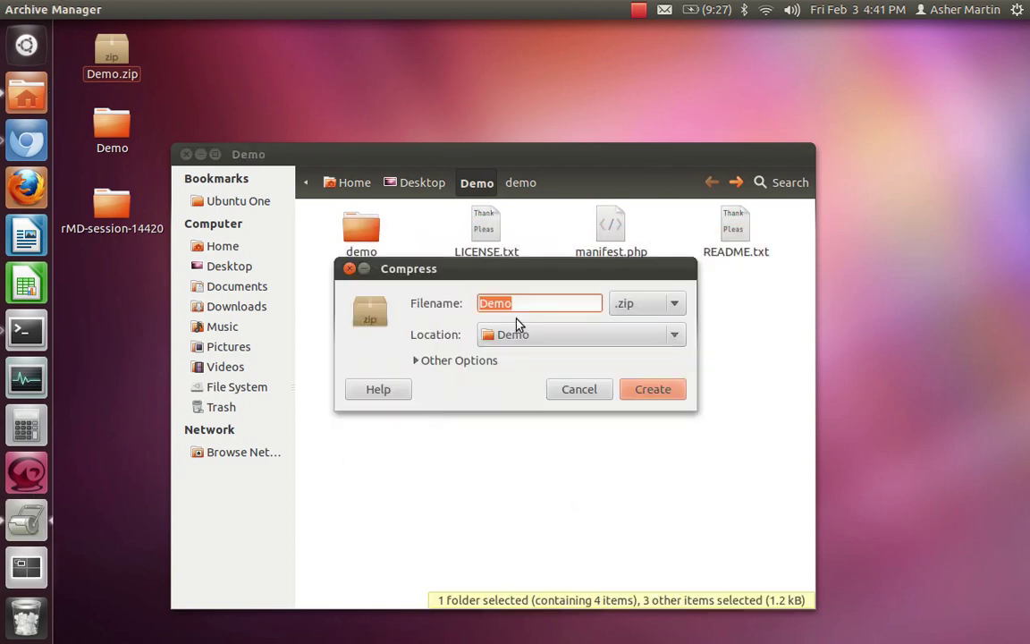
click(563, 335)
click(517, 148)
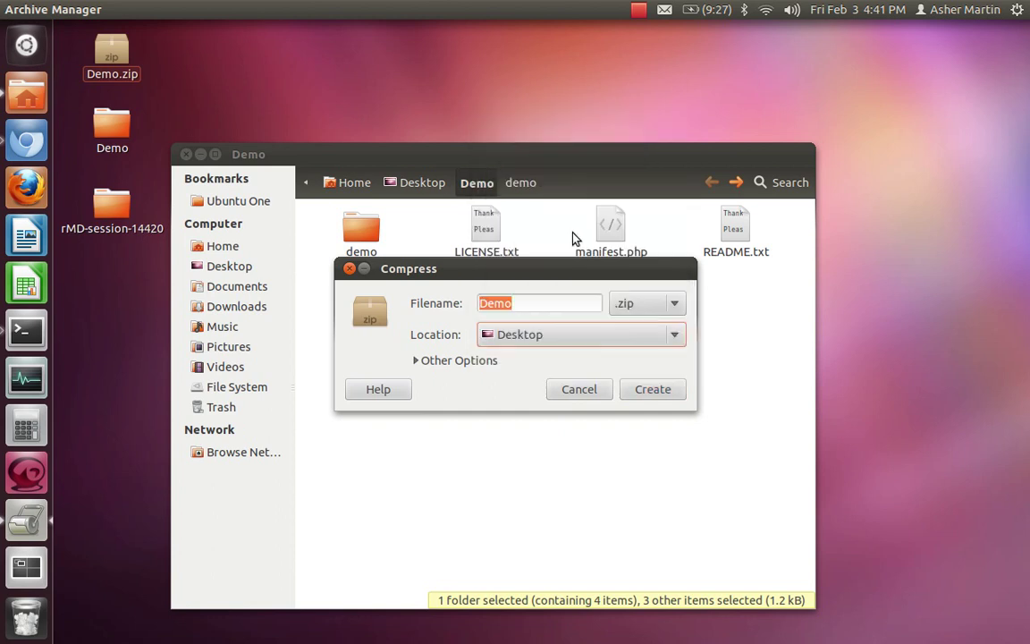
click(653, 390)
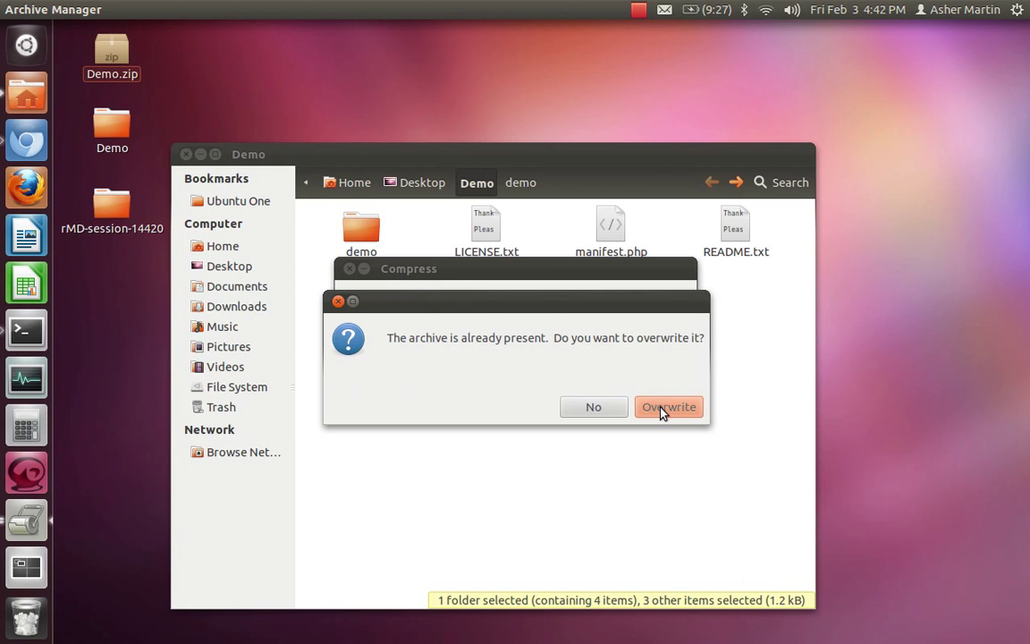
click(668, 407)
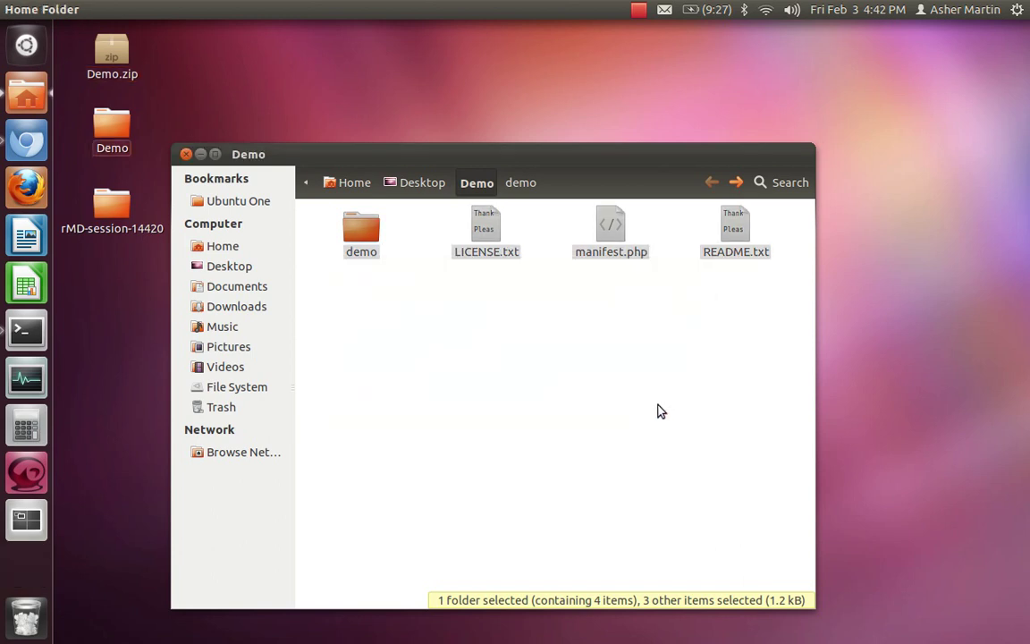
double_click(120, 56)
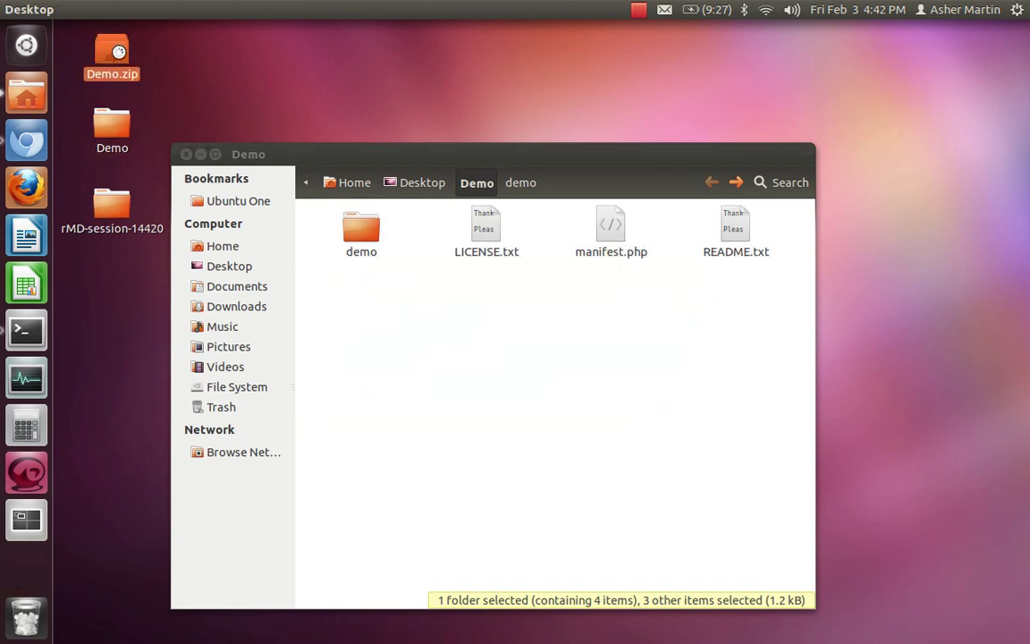
drag(728, 38, 484, 83)
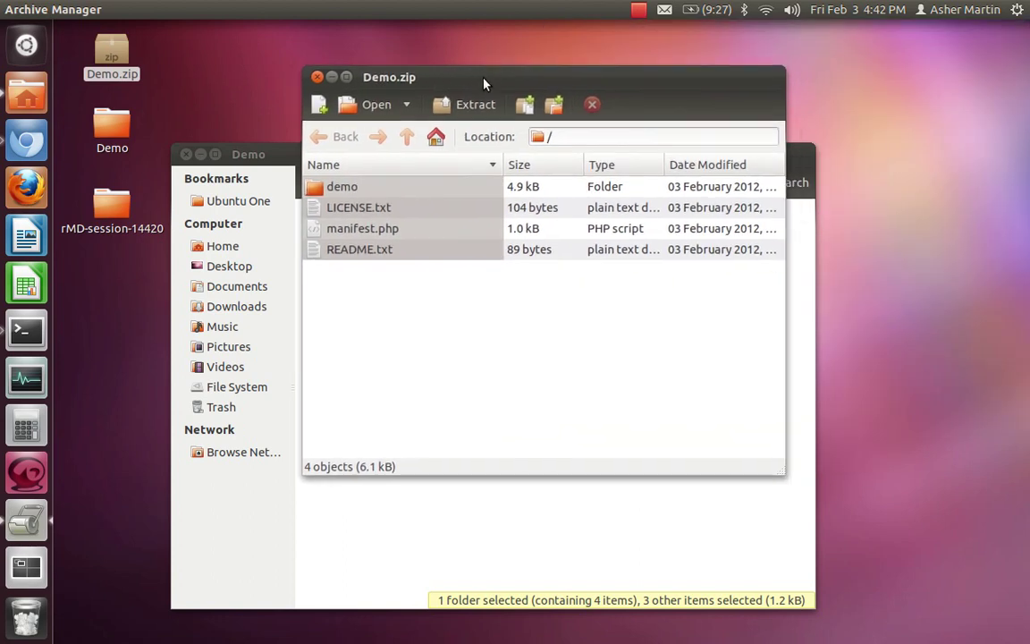
double_click(355, 188)
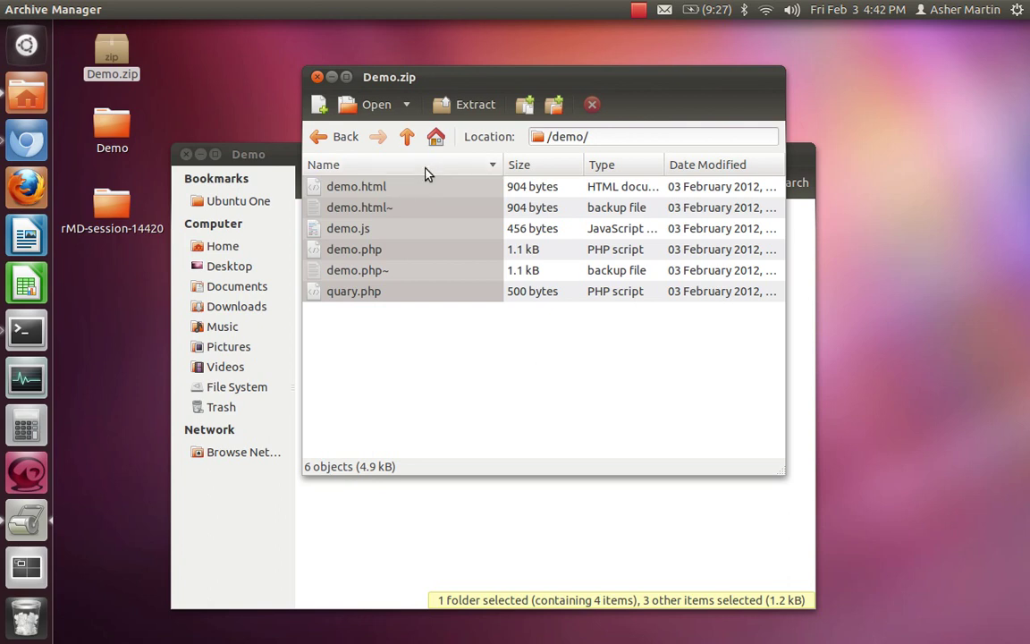
click(318, 76)
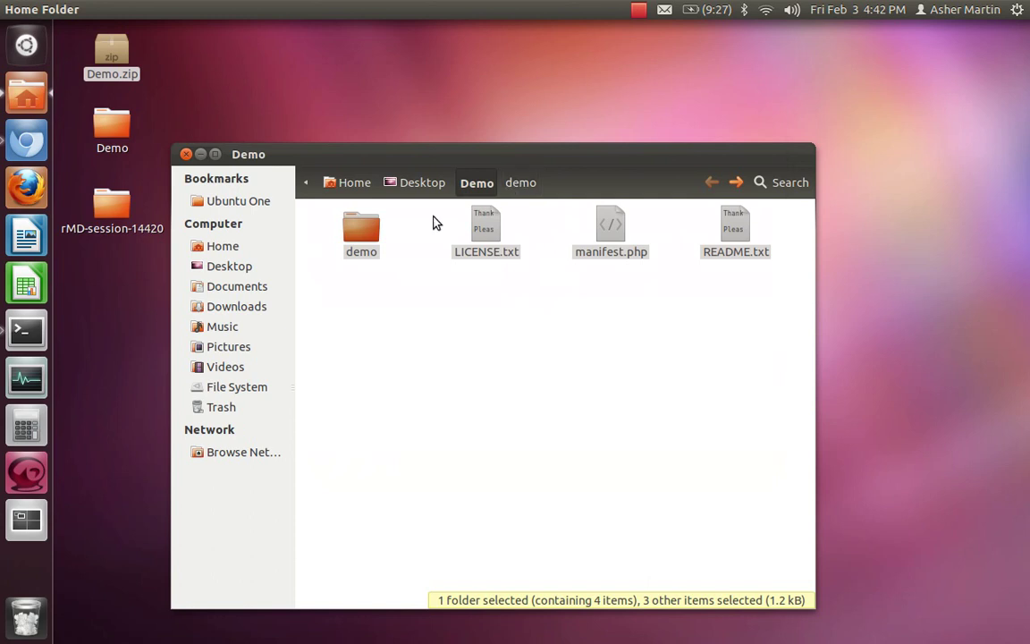
Step: Recheck manifest.php's install definitions for the four demo files in gedit, then close it
double_click(615, 226)
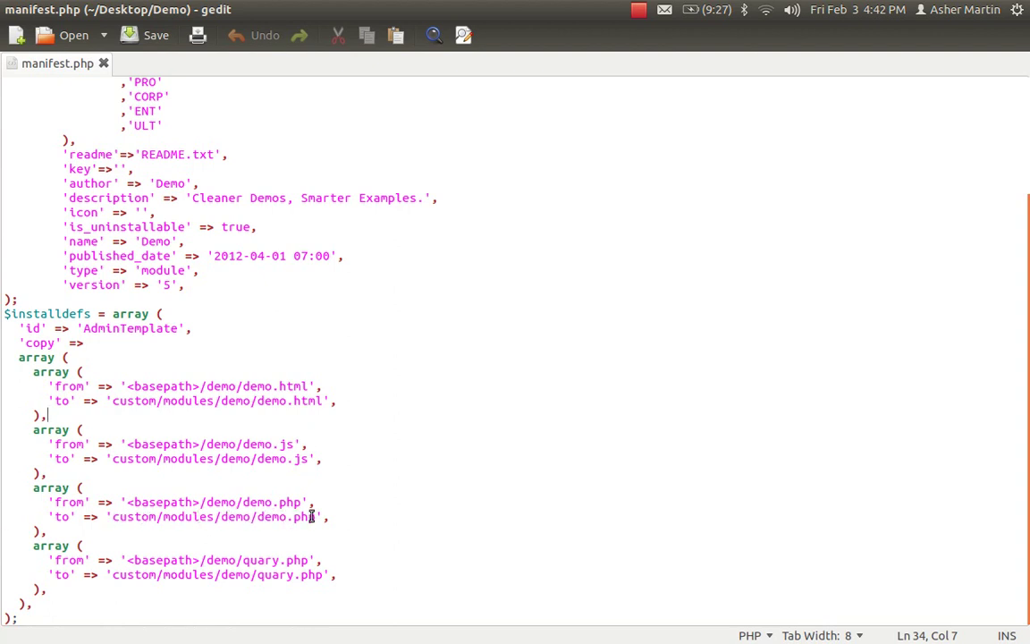
click(638, 11)
click(661, 47)
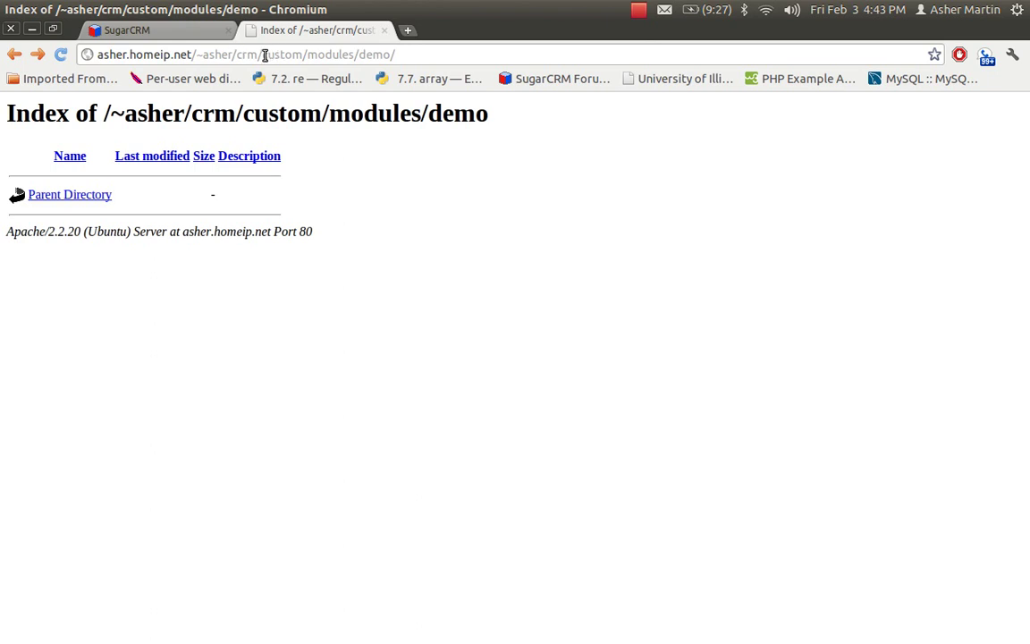
Step: Confirm the server's custom/modules/demo directory index is still empty, then return to Module Loader
drag(262, 55, 399, 55)
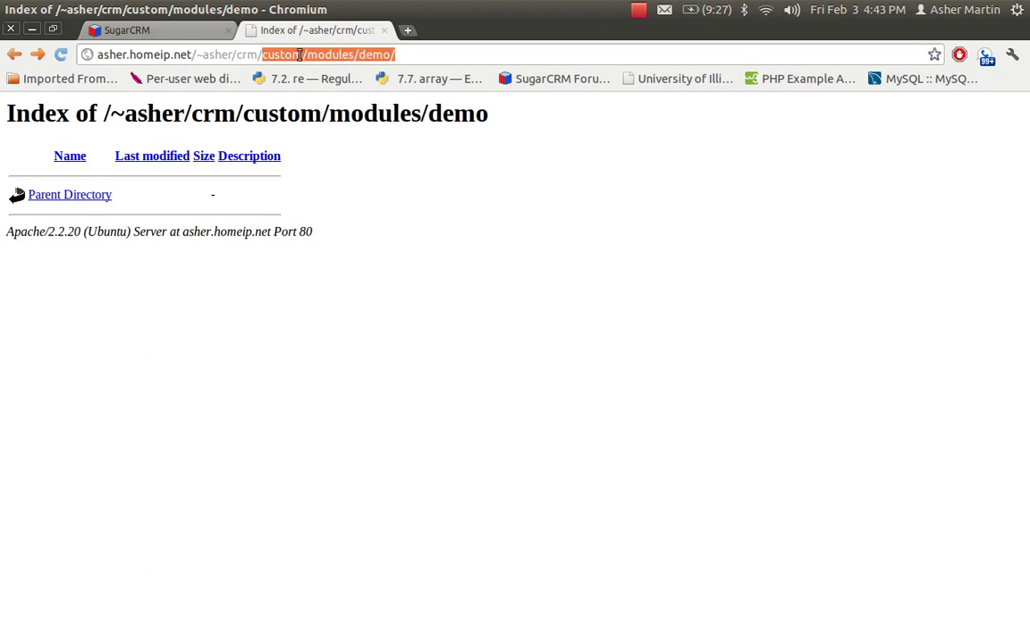
click(405, 54)
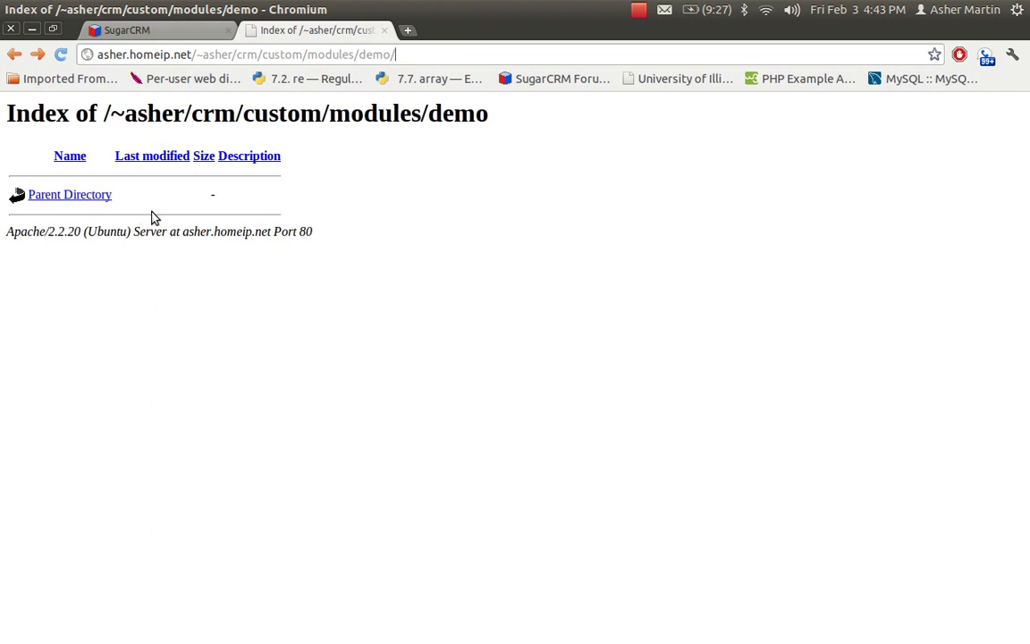
click(638, 10)
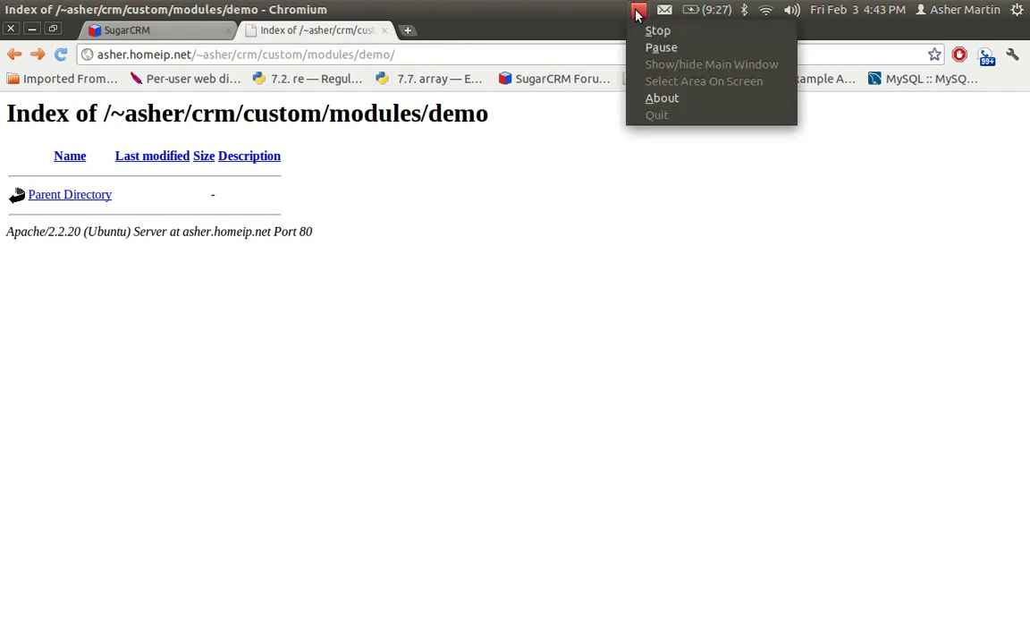
click(661, 48)
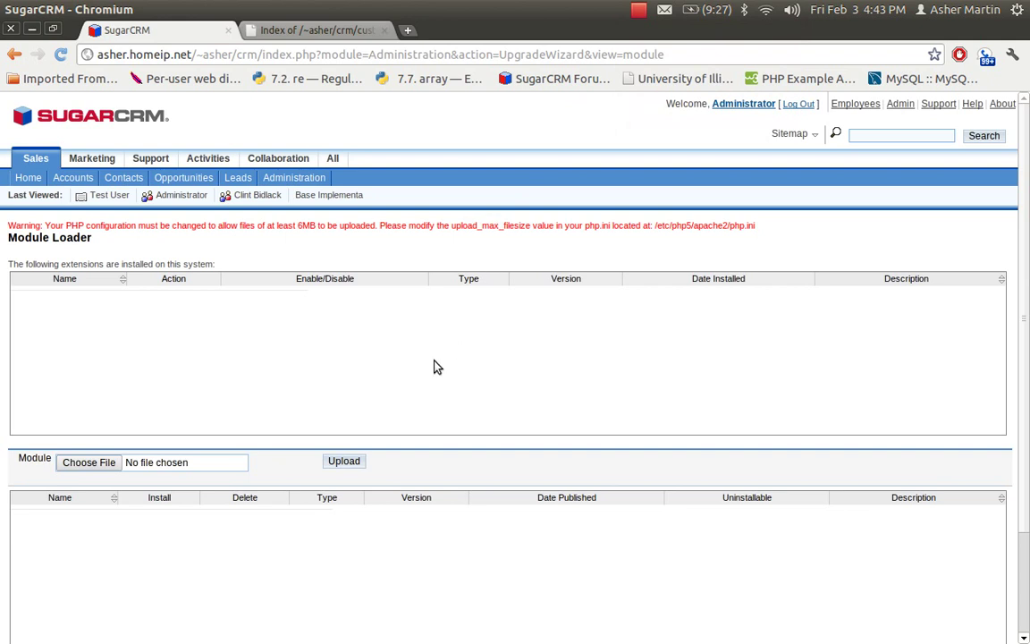
Step: Upload Desktop/Demo.zip so Module Loader lists the Demo package, version 5
click(107, 465)
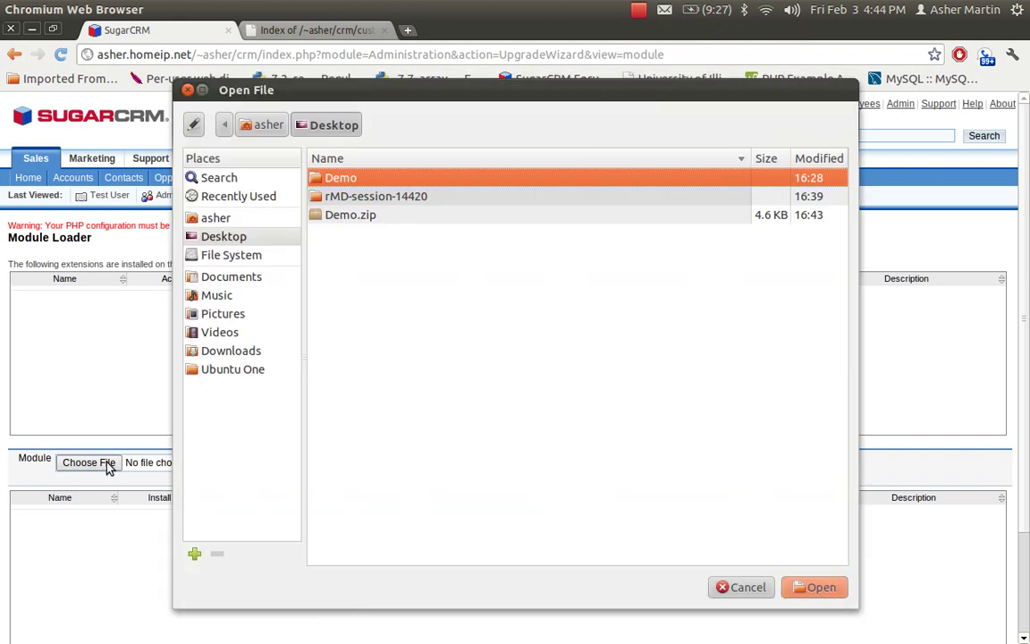
click(362, 216)
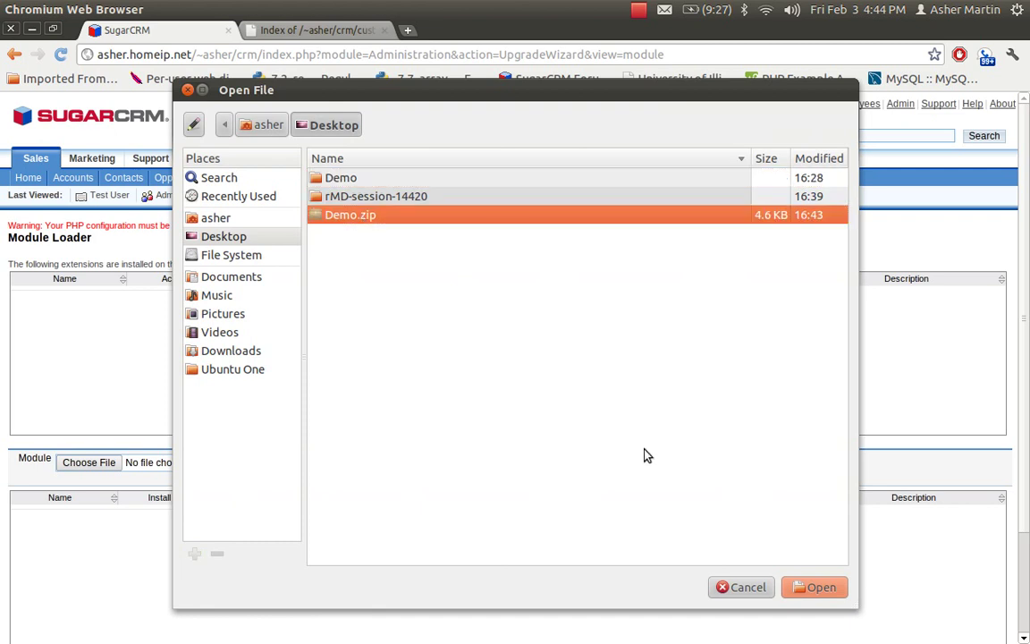
click(815, 591)
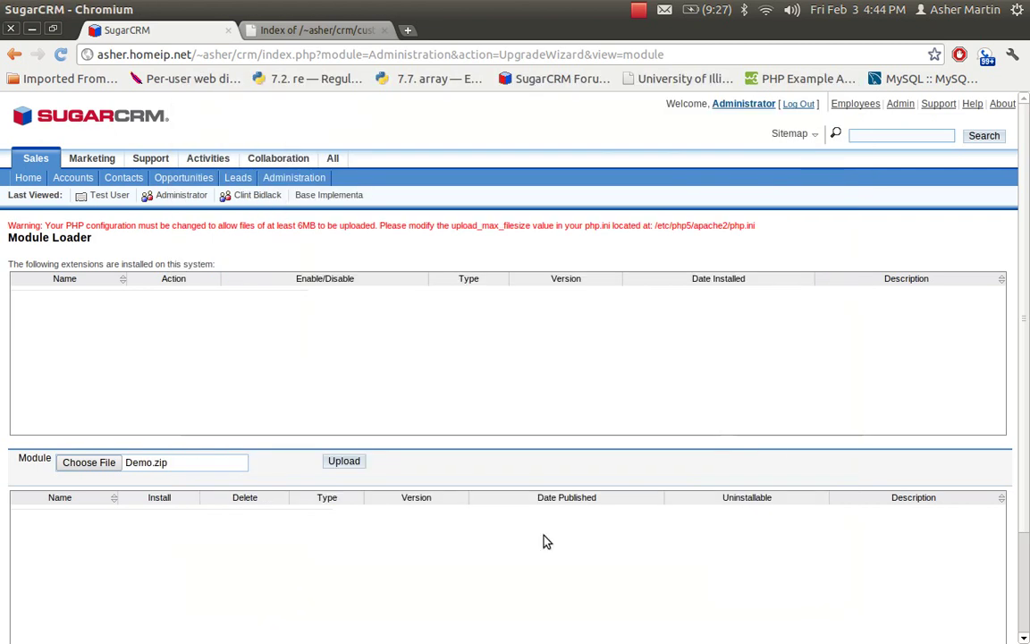
click(345, 461)
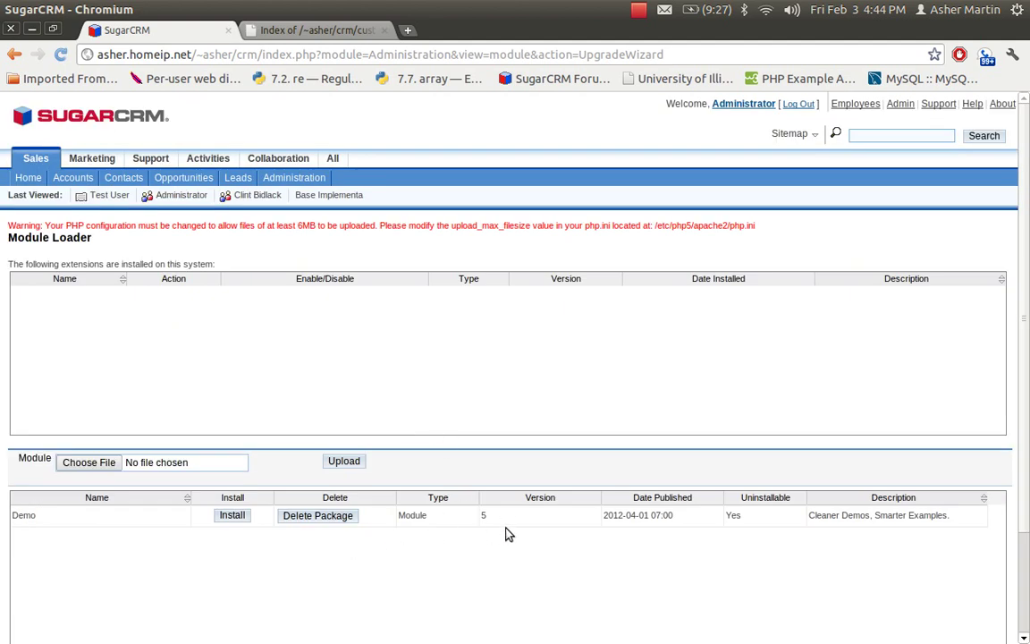
Step: Install the Demo package with its license accepted, checking the install log afterward
click(232, 516)
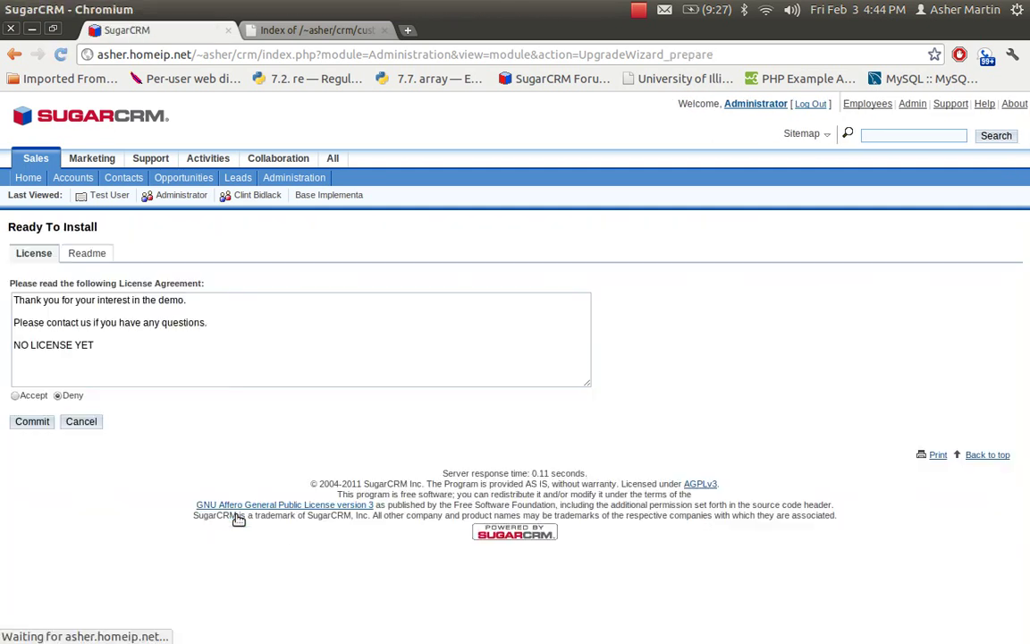
click(14, 395)
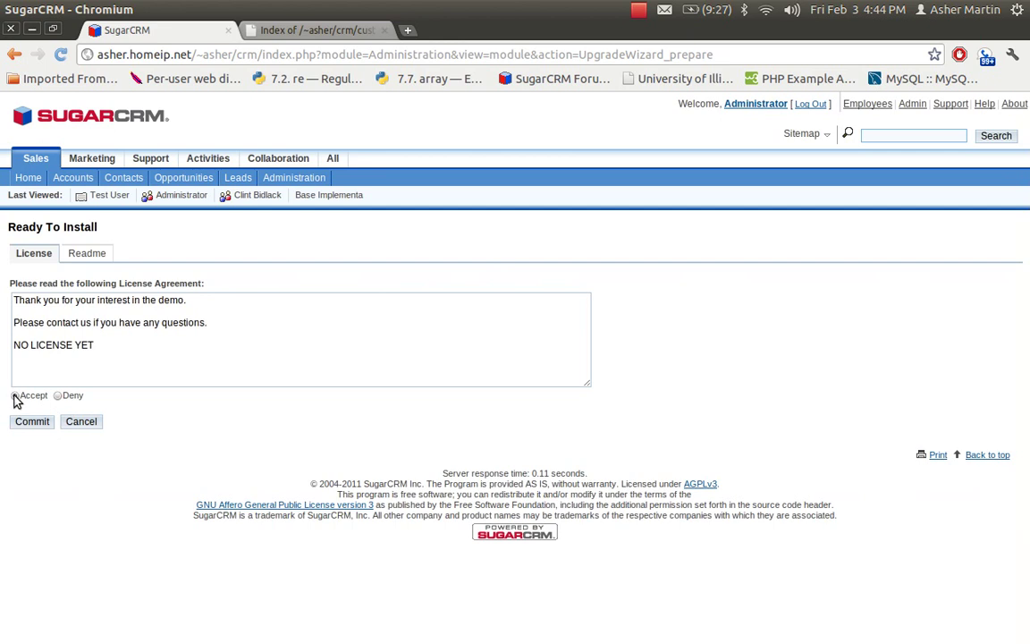
click(36, 424)
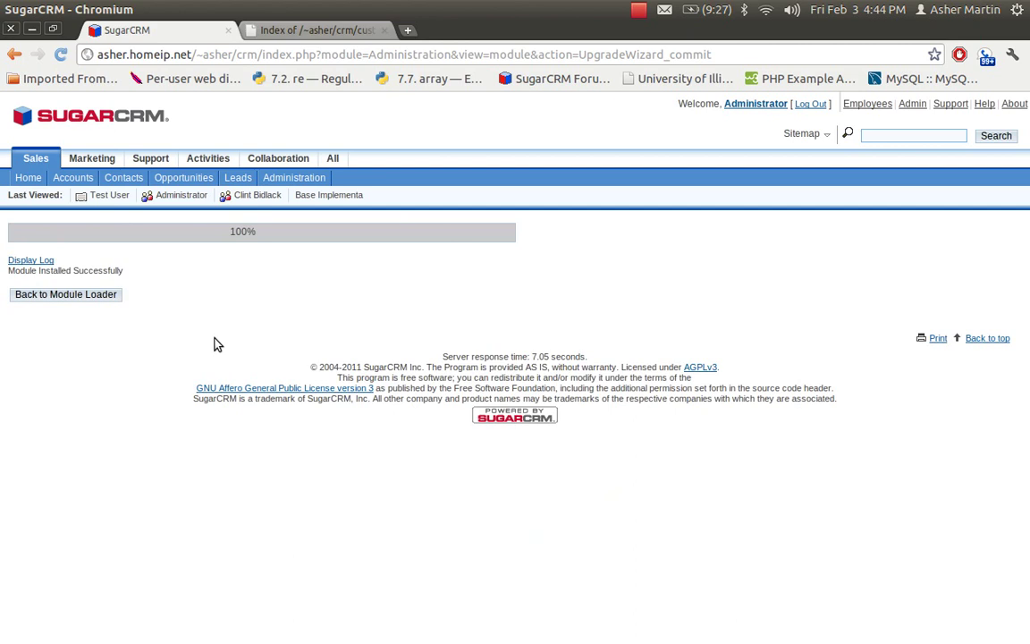
click(34, 261)
click(102, 462)
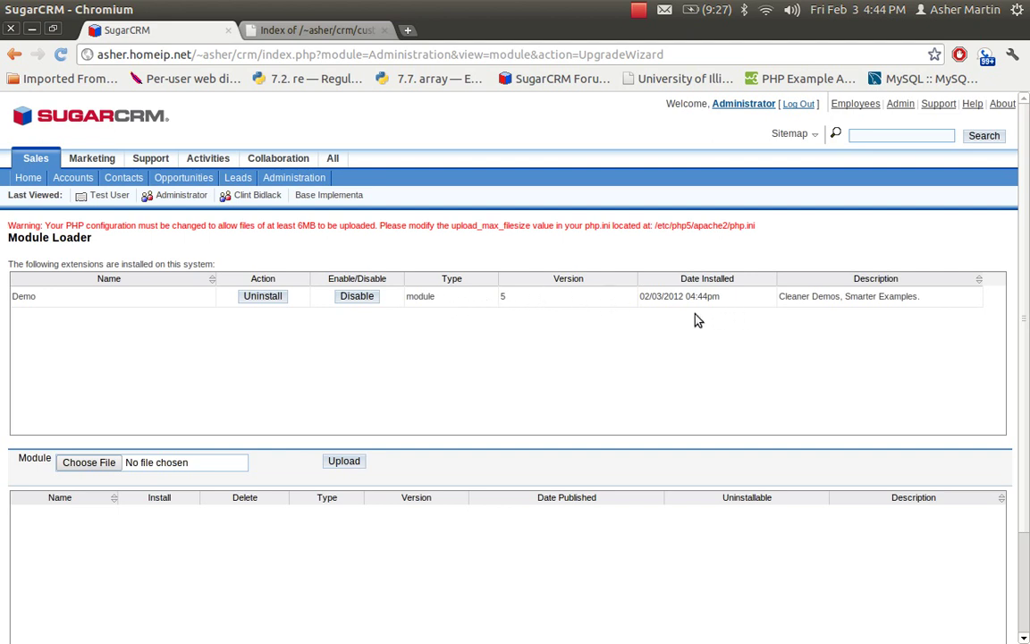
Step: Reload custom/modules/demo to see the four files, then test demo.html's Display Date and JavaScript source
click(304, 32)
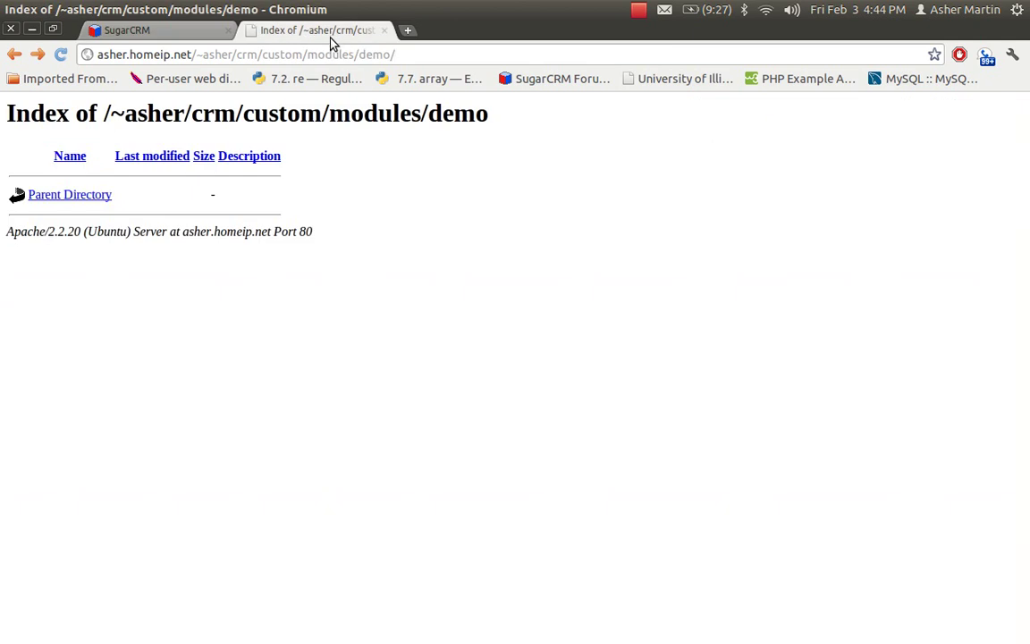
click(60, 54)
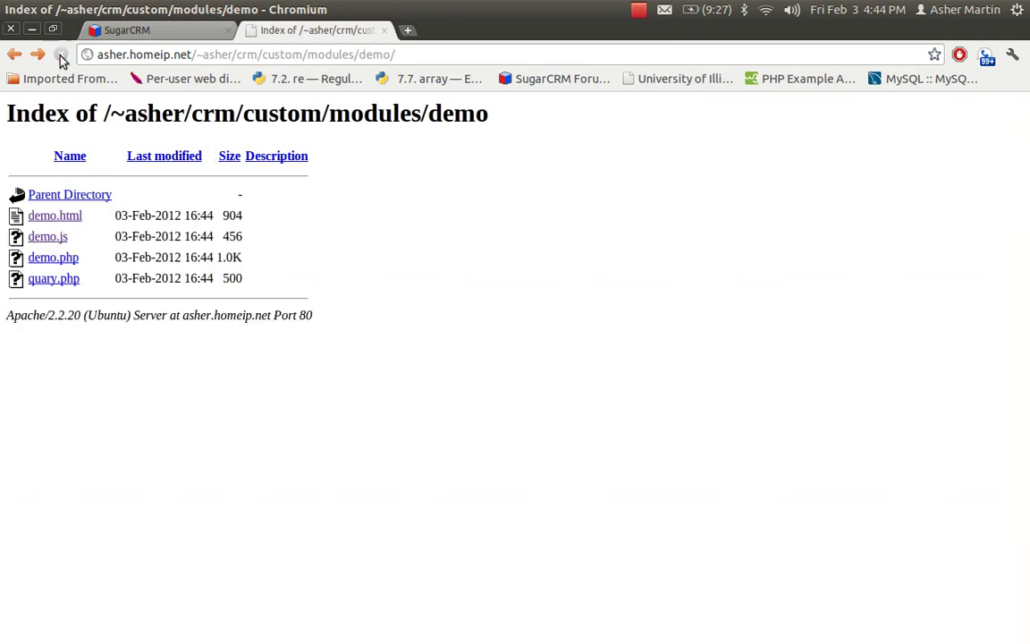
click(67, 216)
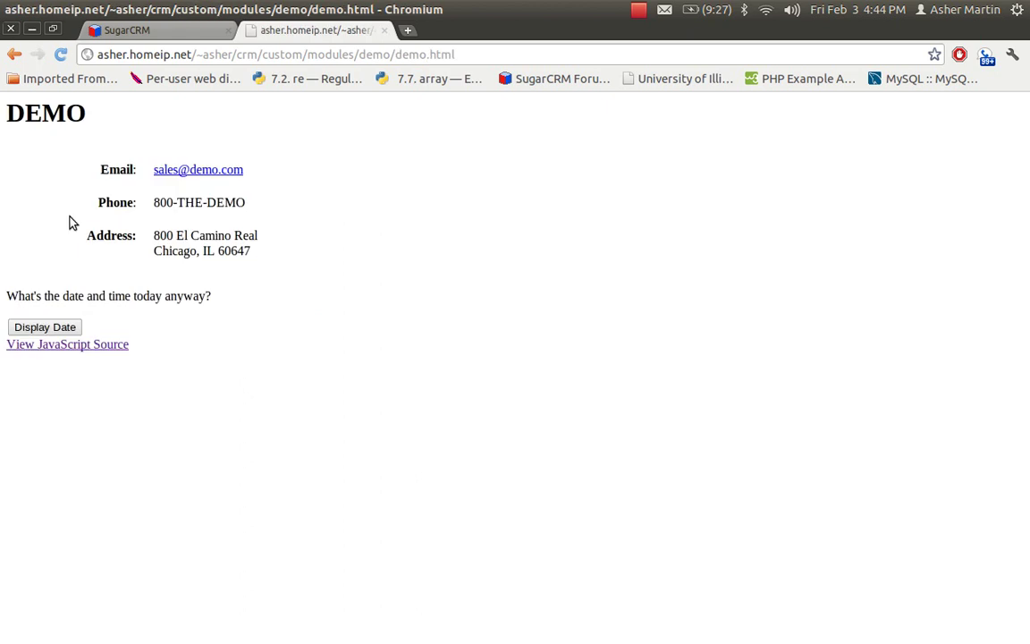
click(67, 330)
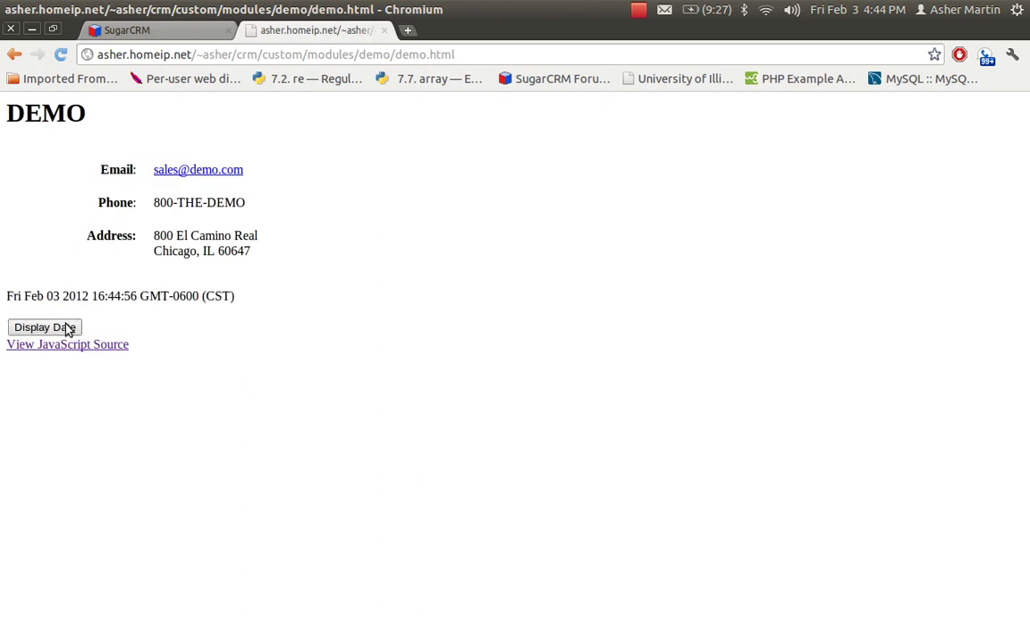
click(110, 346)
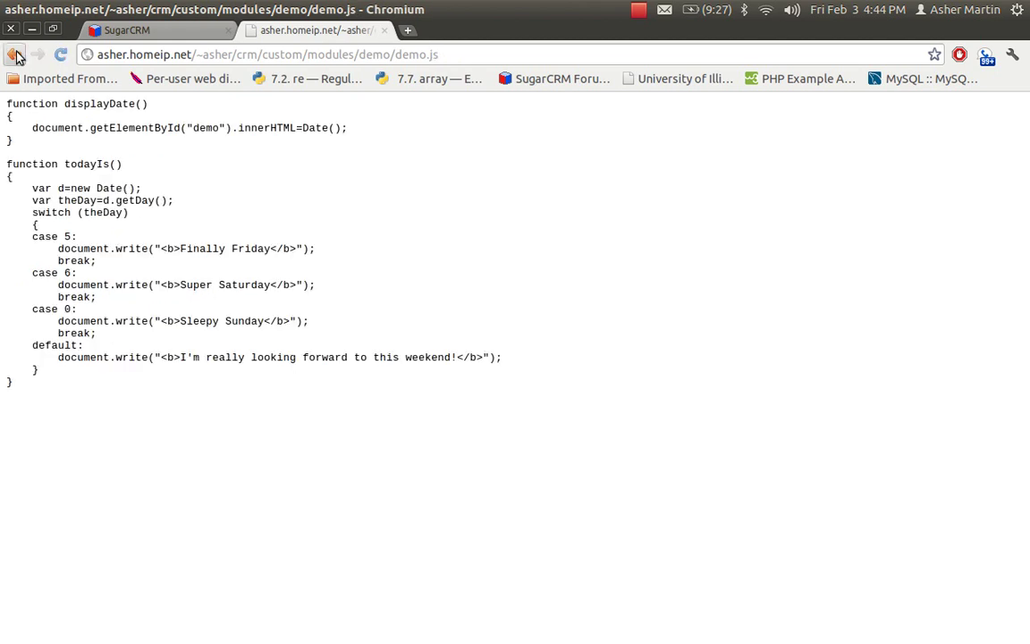
click(16, 55)
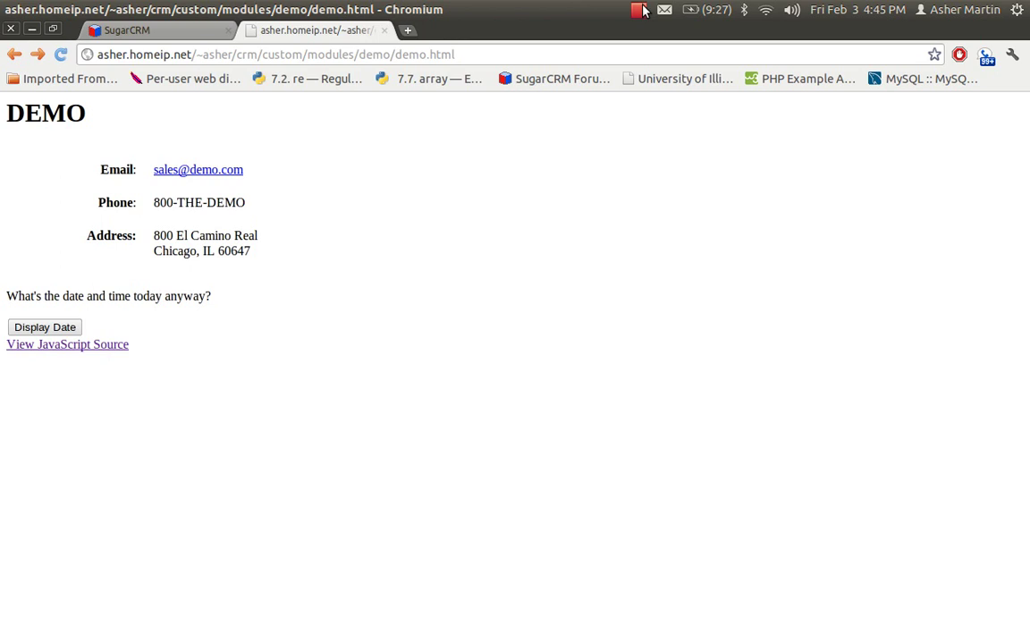
click(137, 34)
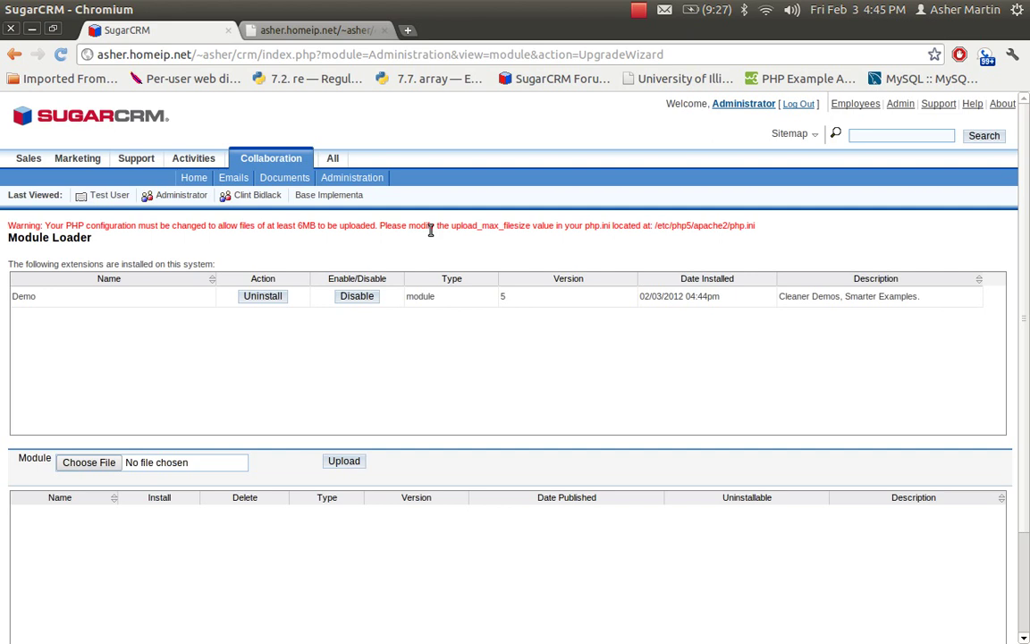
Step: Uninstall the Demo module and review the uninstall log
click(276, 299)
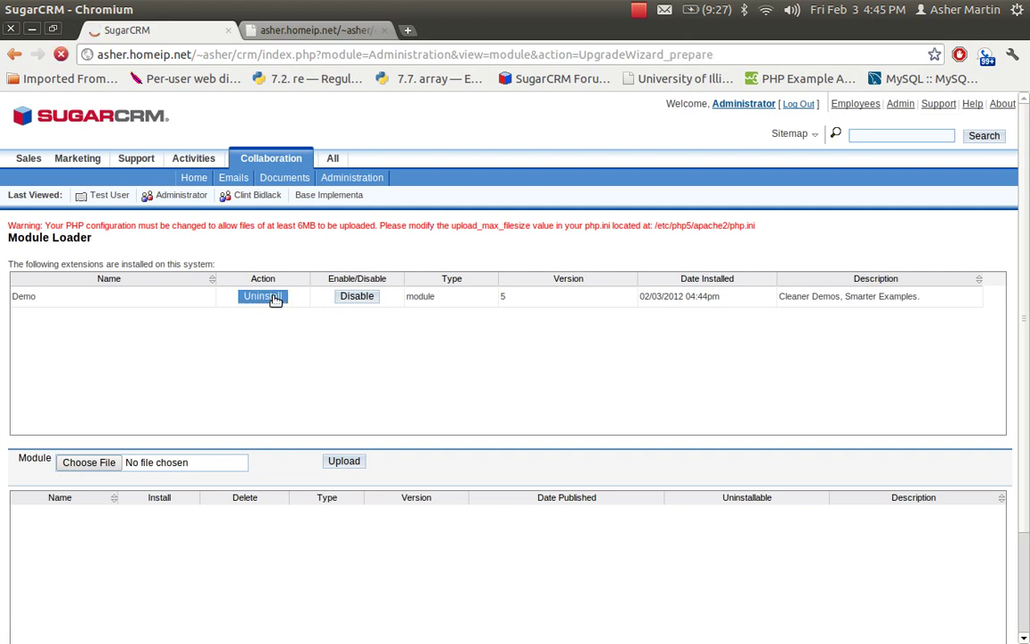
click(32, 252)
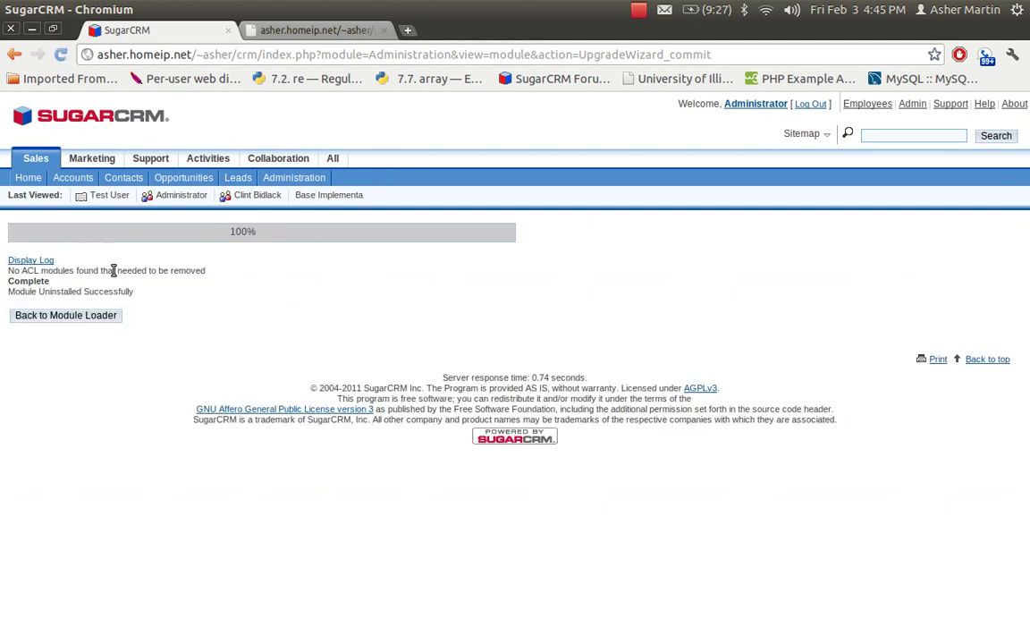
click(36, 261)
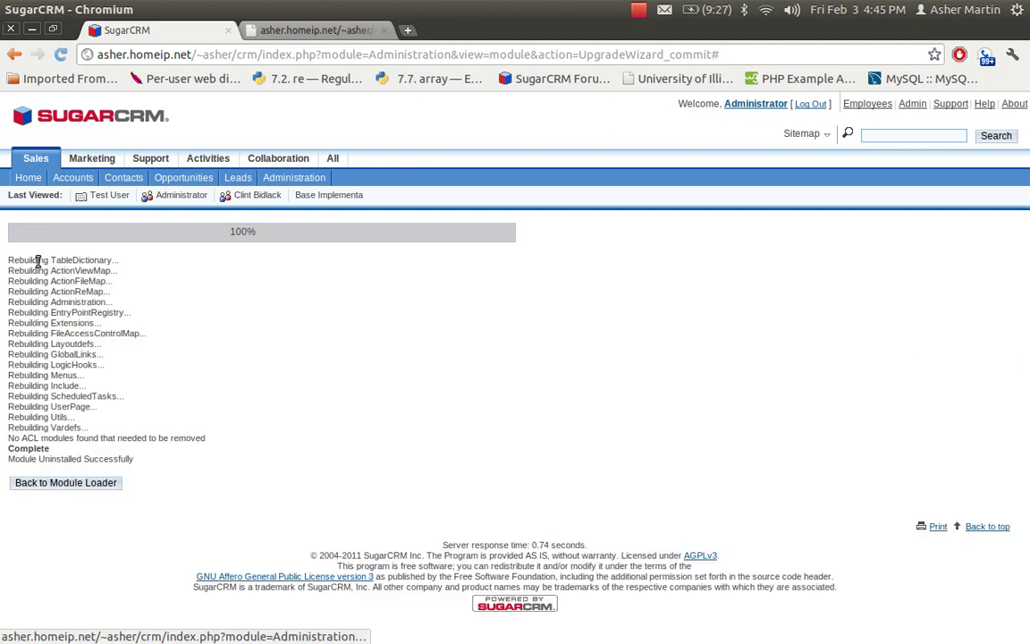
click(104, 484)
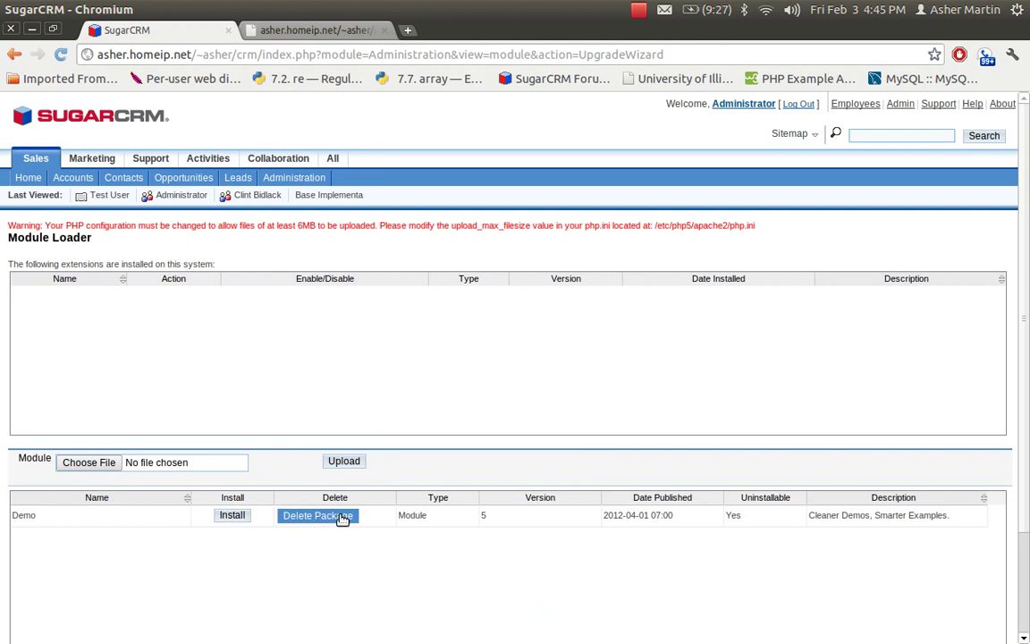
Step: Delete the Demo package and reload custom/modules/demo to confirm its files are gone
click(341, 519)
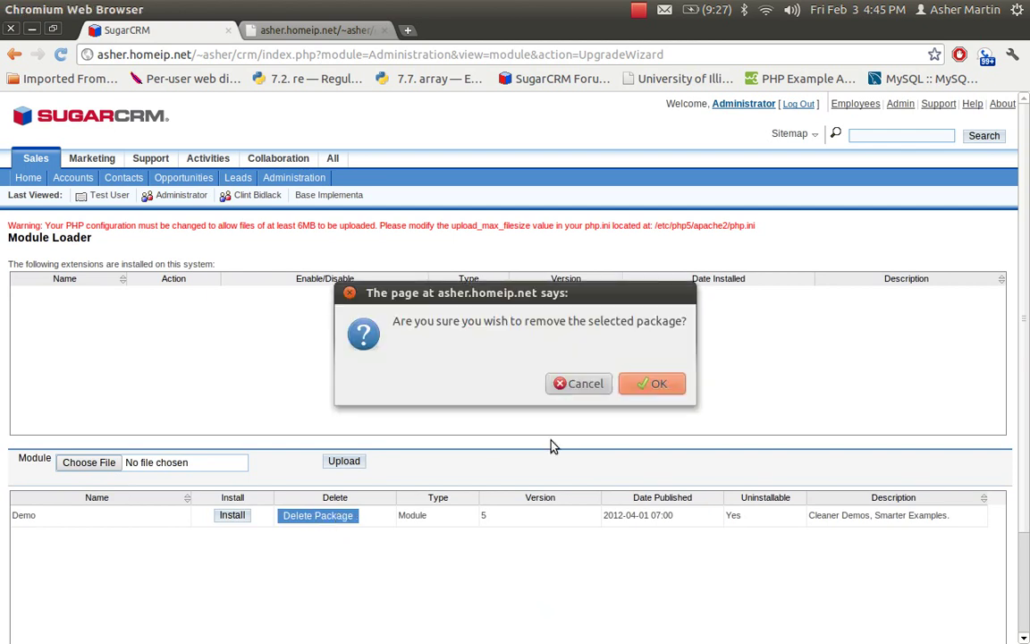
click(640, 392)
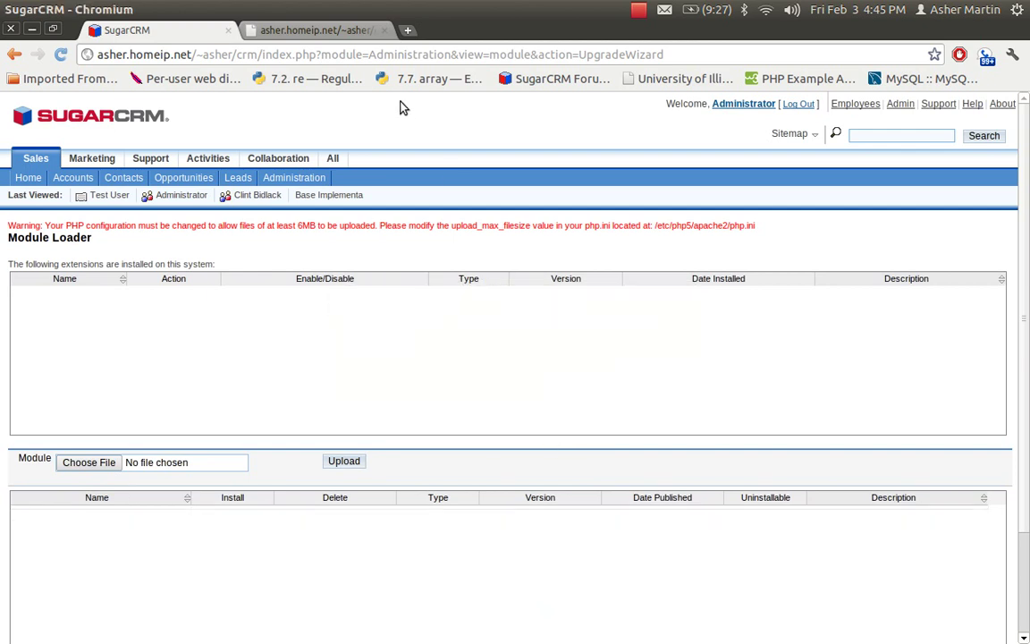
click(356, 30)
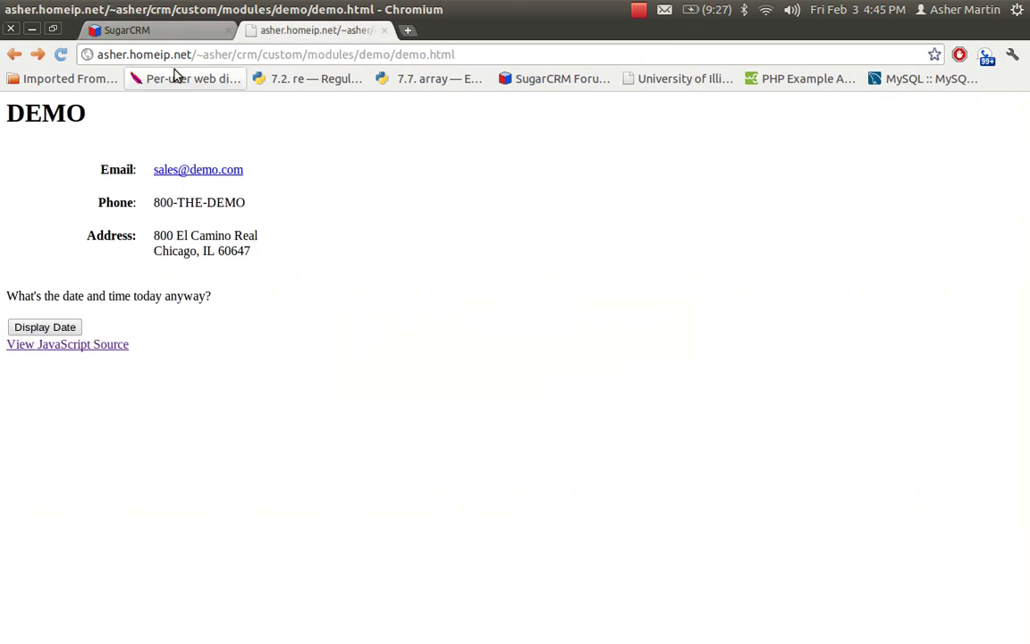
click(14, 53)
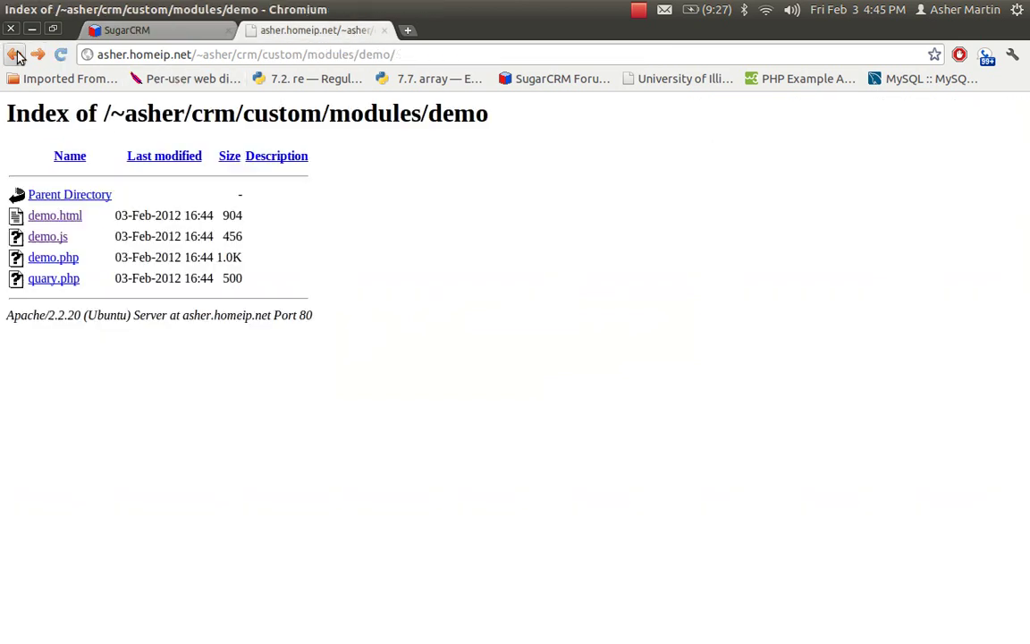
click(62, 55)
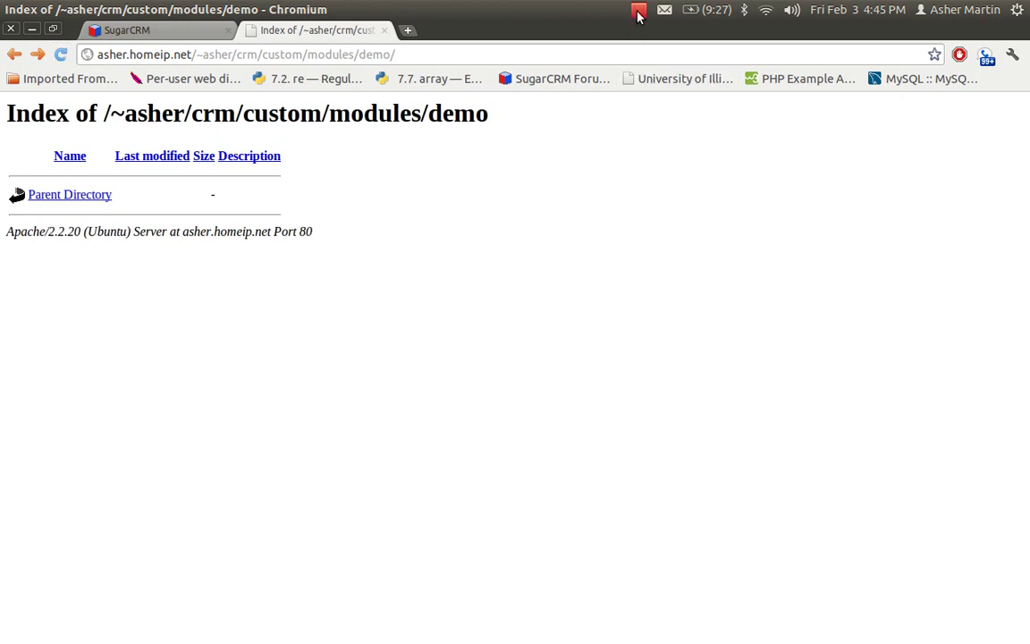
click(183, 31)
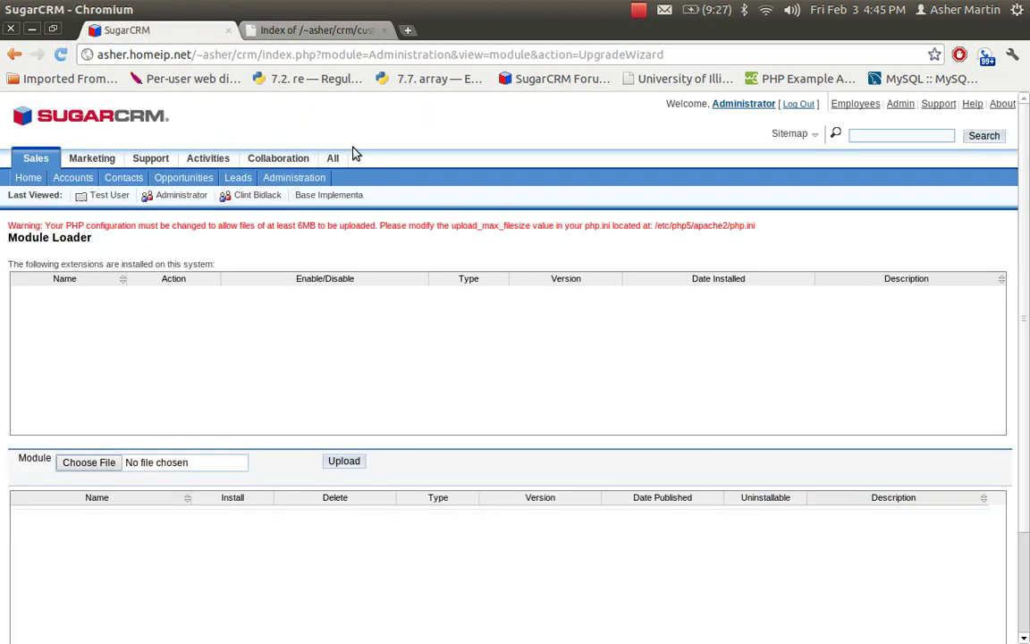